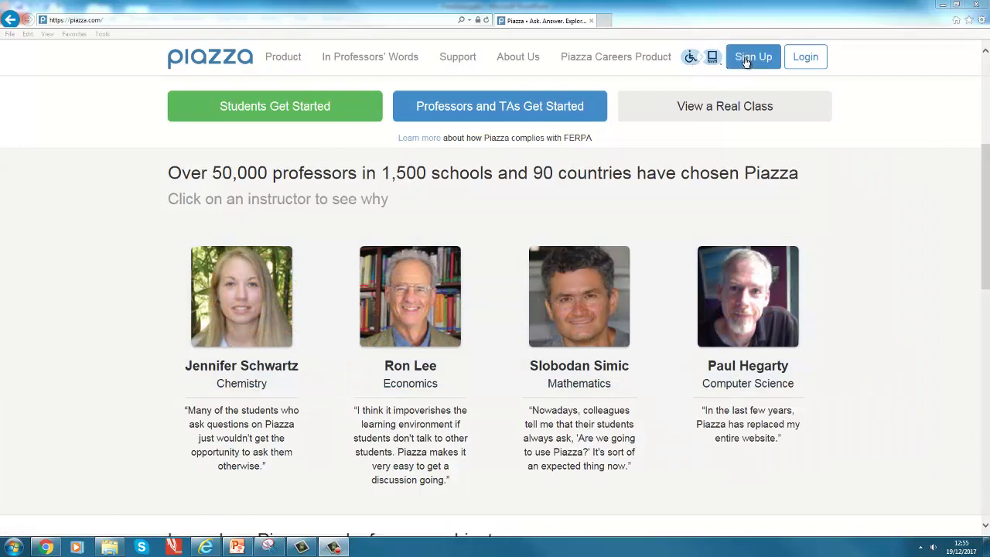
Log in to Piazza and open the ECON20281 class dropdown listing your classes
{"action": "left_click", "coordinate": [815, 58]}
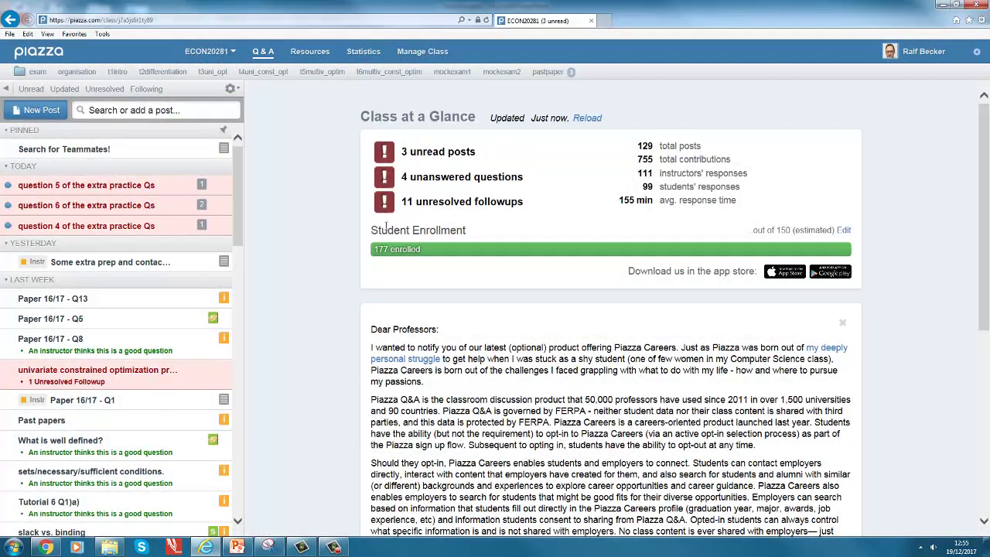
{"action": "left_click", "coordinate": [231, 54]}
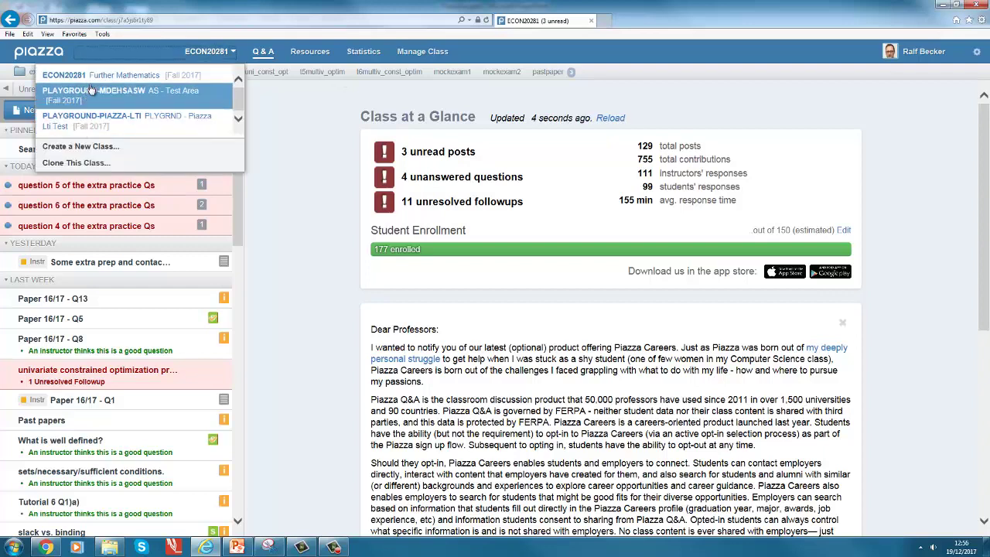
Start a new class named 'ECONXXXXX Test Unit' for the Spring 2018 term
{"action": "left_click", "coordinate": [87, 151]}
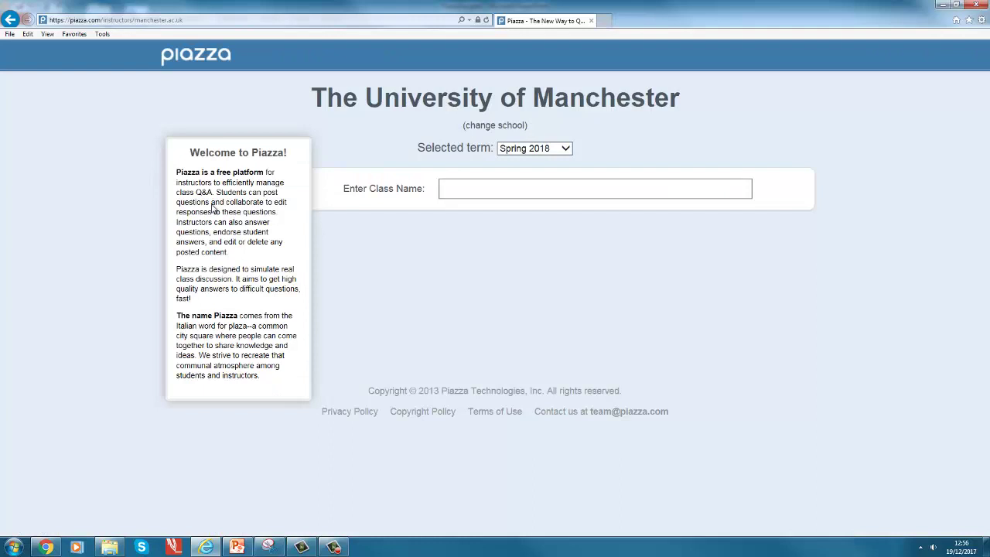
{"action": "left_click", "coordinate": [483, 195]}
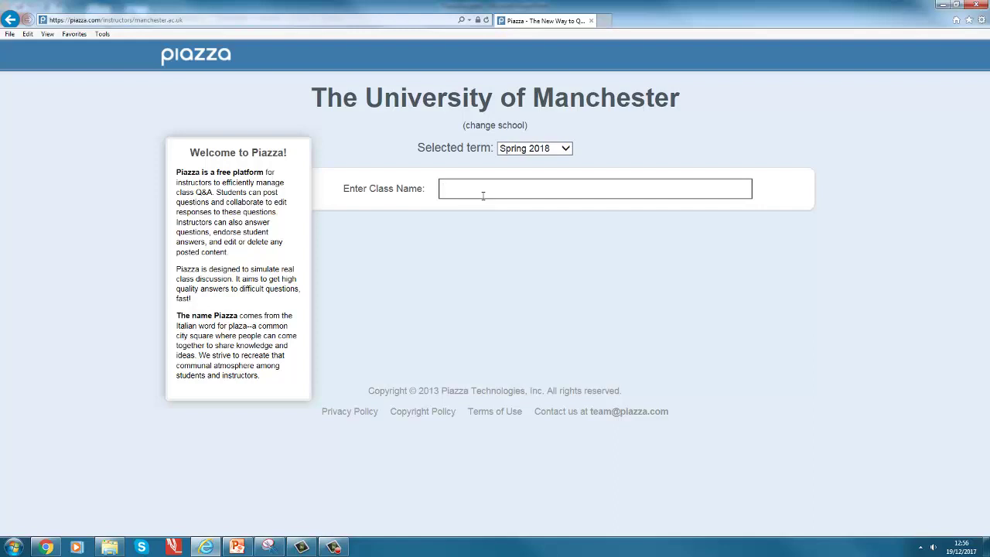
{"action": "type", "text": "ECON"}
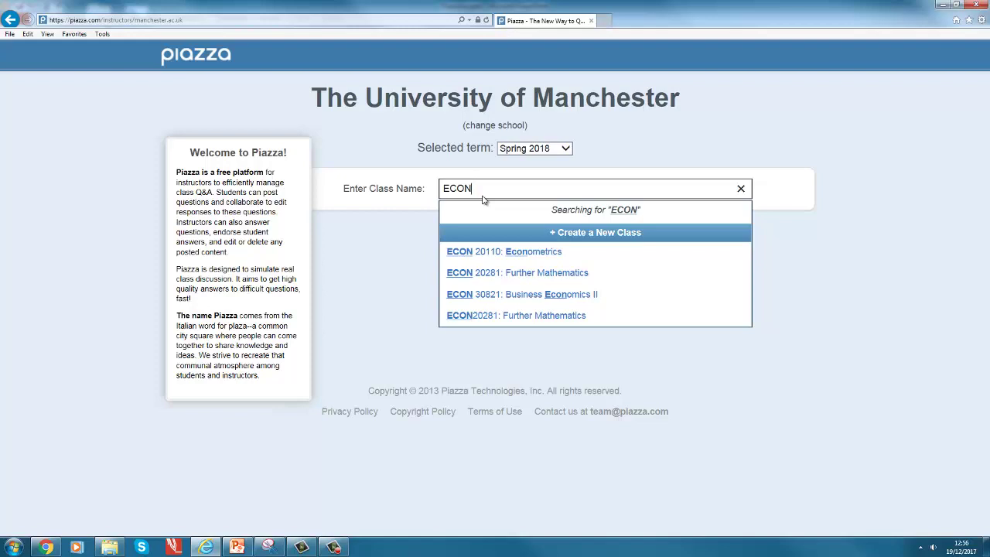
{"action": "type", "text": "XXXXX"}
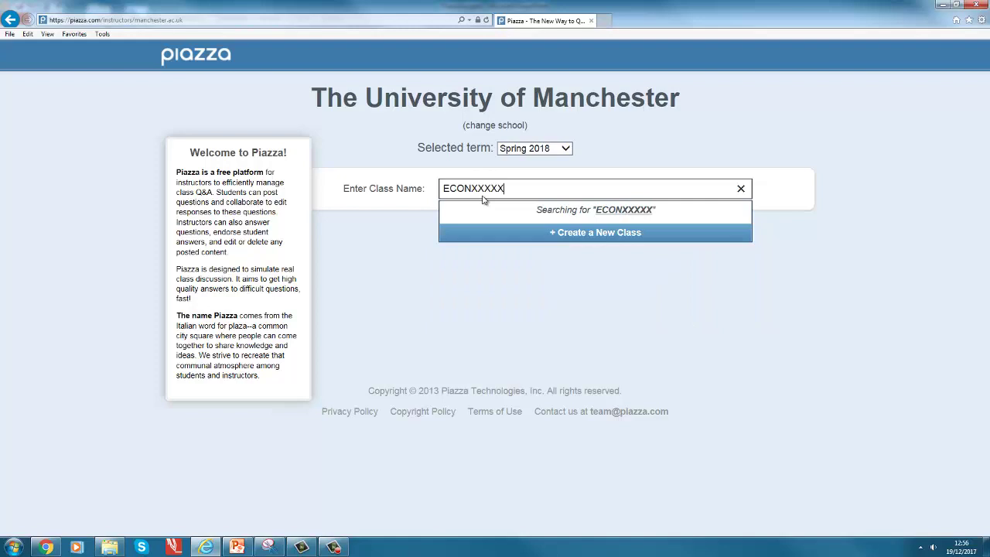
{"action": "type", "text": " Test Unit"}
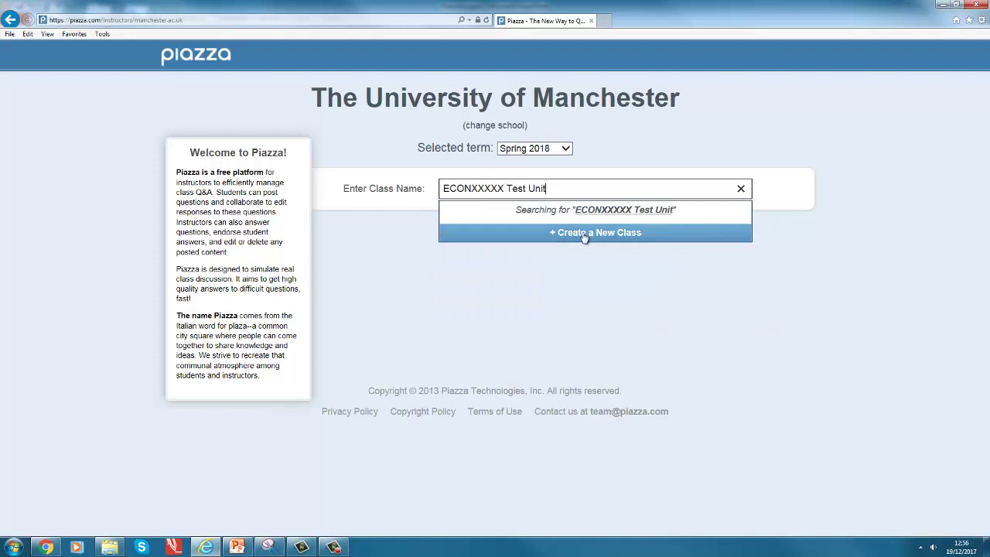
{"action": "left_click", "coordinate": [527, 147]}
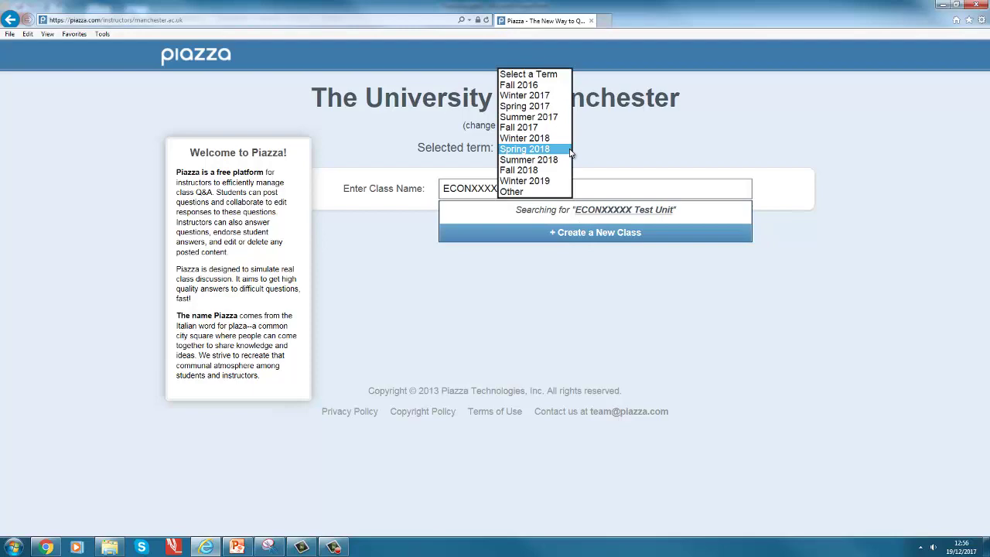
{"action": "left_click", "coordinate": [528, 149]}
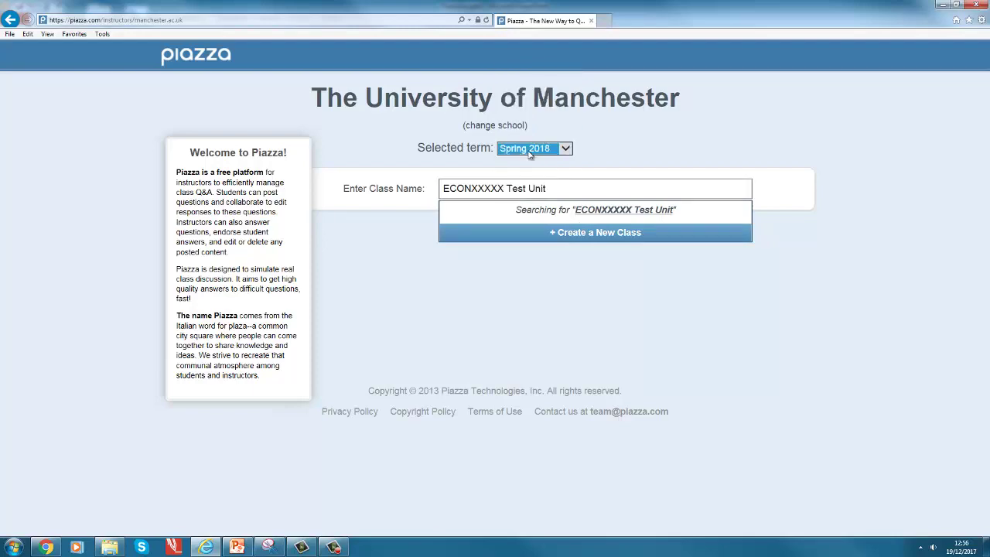
{"action": "left_click", "coordinate": [588, 232]}
{"action": "type", "text": "ECONXXXXX Test Unit"}
Create the class with number ECONXXXXX, estimated enrollment 100, and University of Manchester affiliation confirmed
{"action": "left_click", "coordinate": [510, 264]}
{"action": "left_click", "coordinate": [511, 301]}
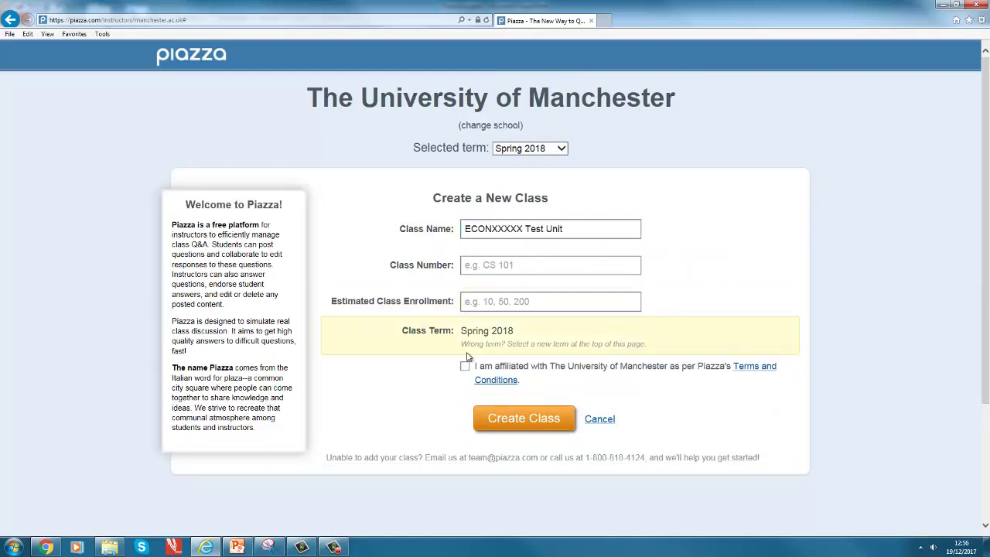
{"action": "left_click", "coordinate": [498, 266]}
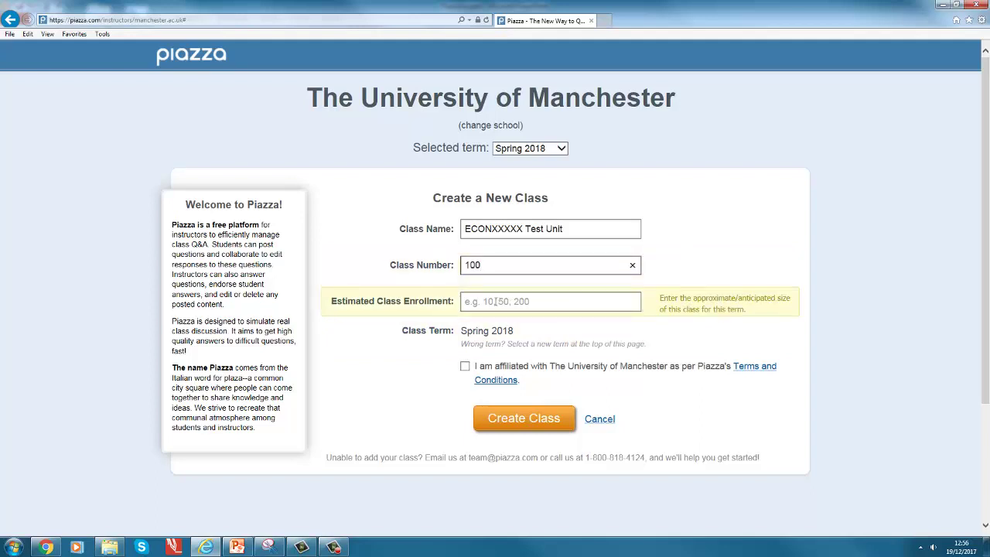
{"action": "left_click_drag", "start_coordinate": [483, 265], "coordinate": [430, 263]}
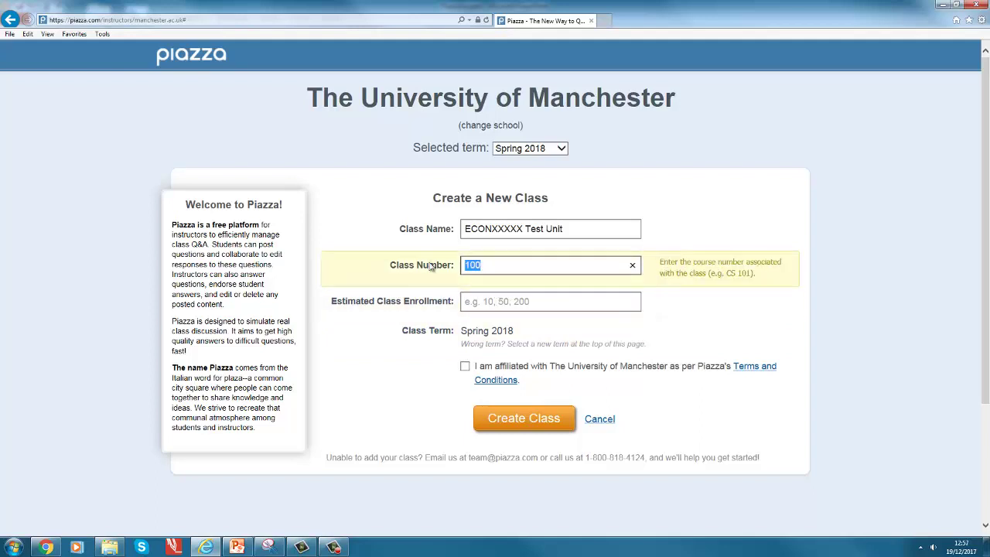
{"action": "type", "text": "ECONXXXXX"}
{"action": "left_click", "coordinate": [539, 300]}
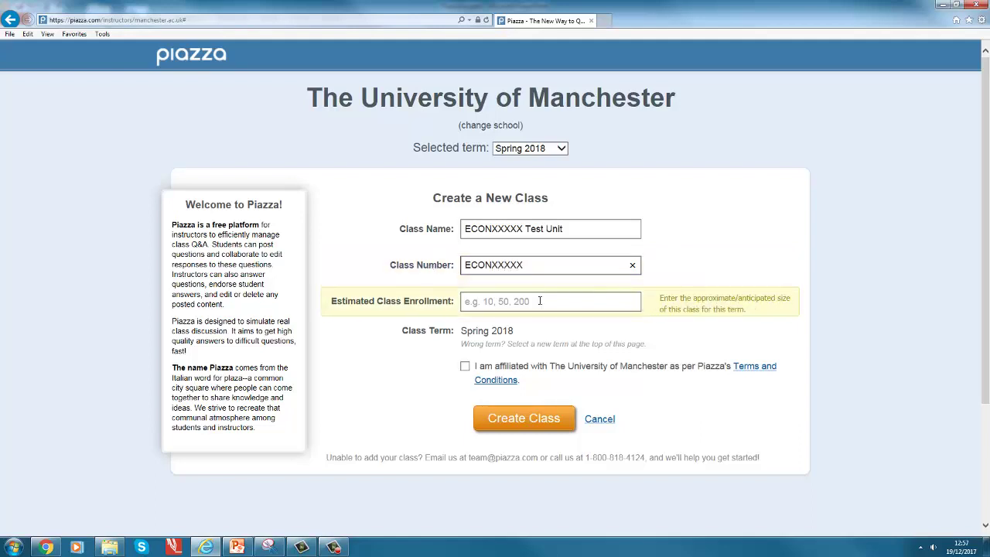
{"action": "type", "text": "100"}
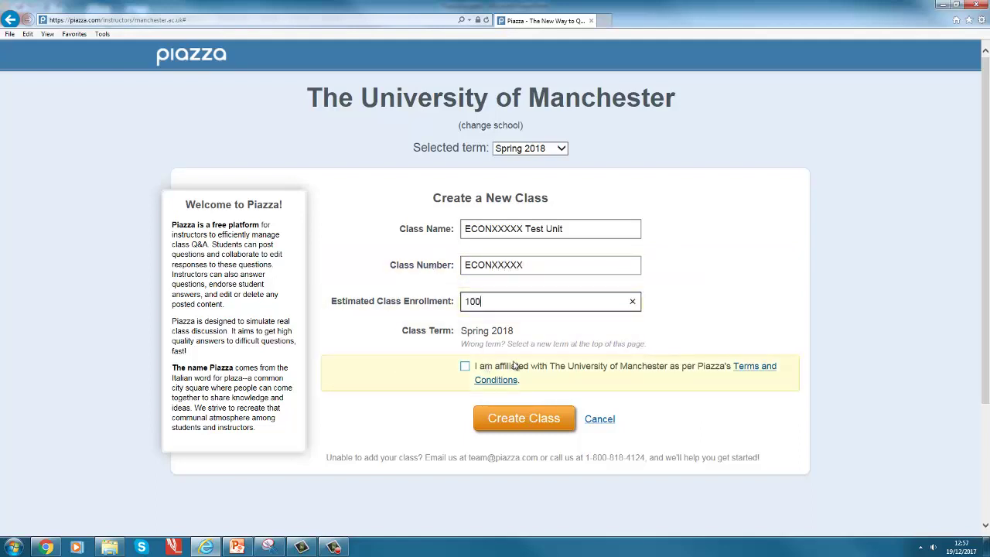
{"action": "left_click", "coordinate": [464, 367]}
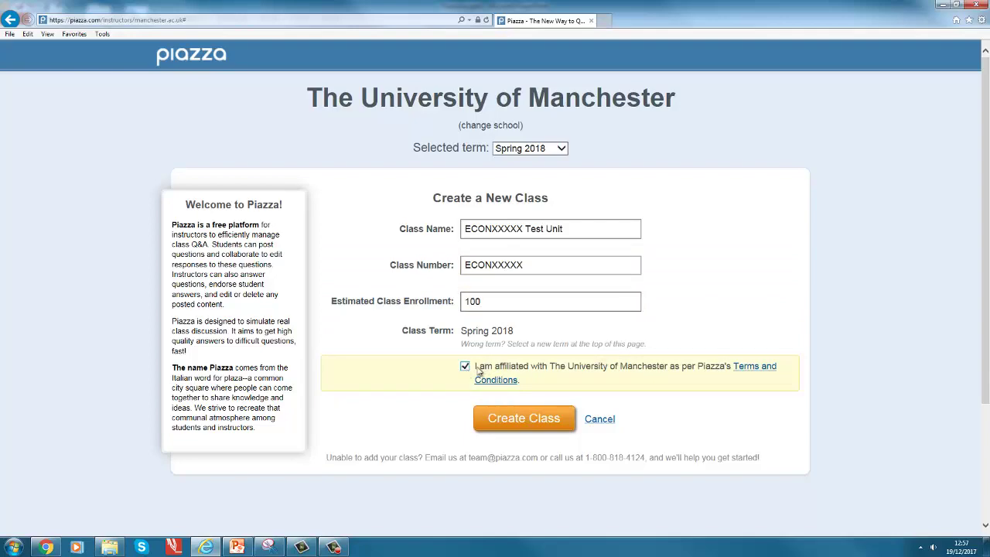
{"action": "left_click", "coordinate": [539, 419]}
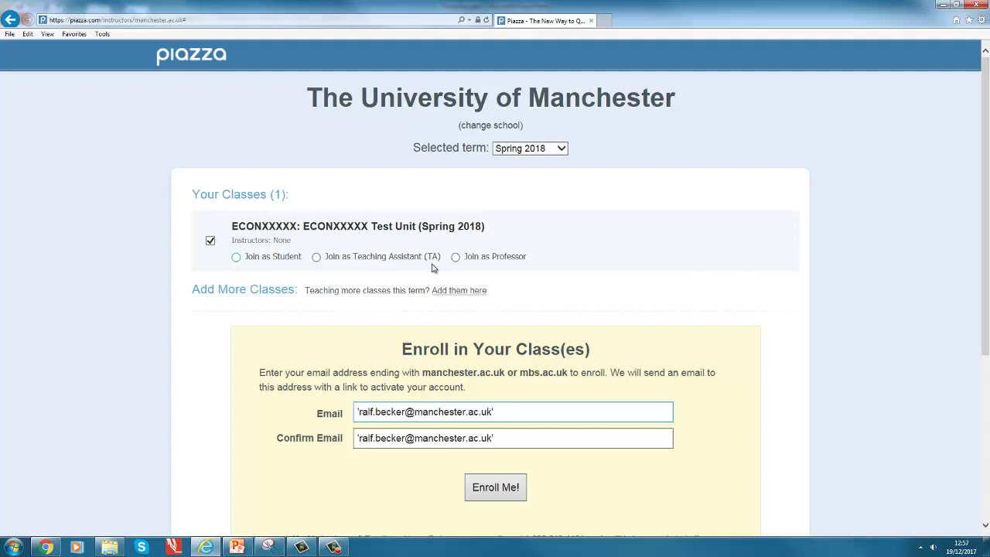
Join the new class as professor and enroll yourself
{"action": "left_click", "coordinate": [457, 260]}
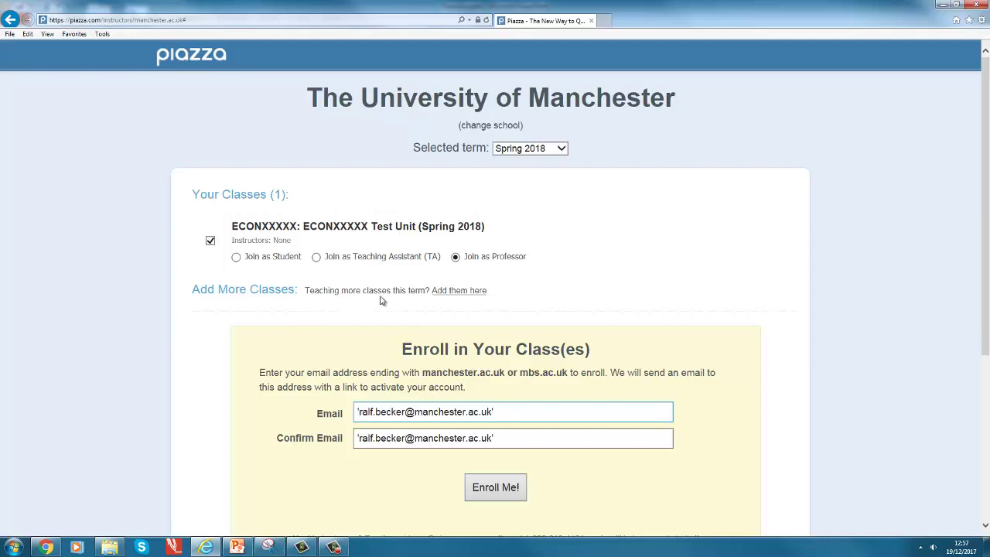
{"action": "scroll", "coordinate": [534, 470], "scroll_direction": "down", "scroll_amount": 2}
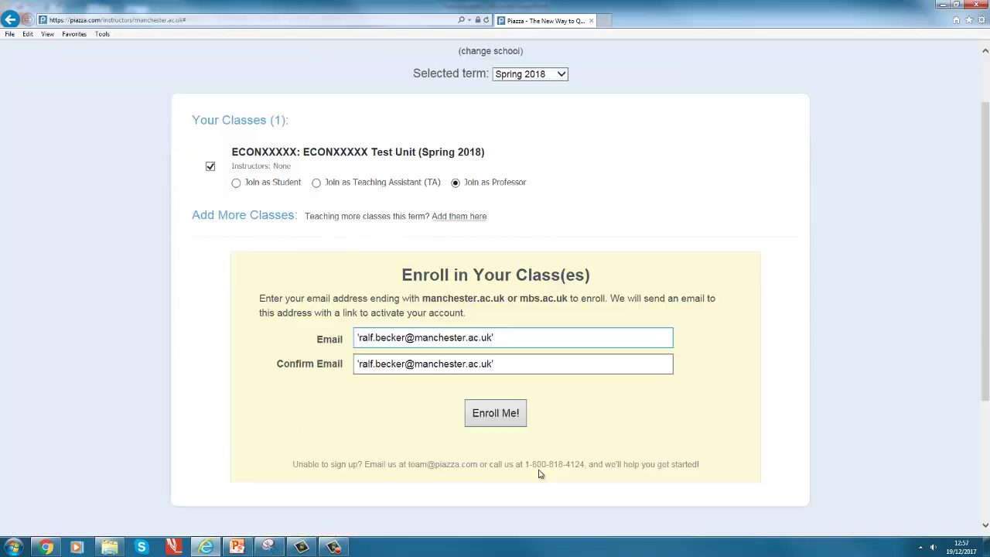
{"action": "scroll", "coordinate": [534, 469], "scroll_direction": "up", "scroll_amount": 1}
{"action": "scroll", "coordinate": [492, 420], "scroll_direction": "up", "scroll_amount": 2}
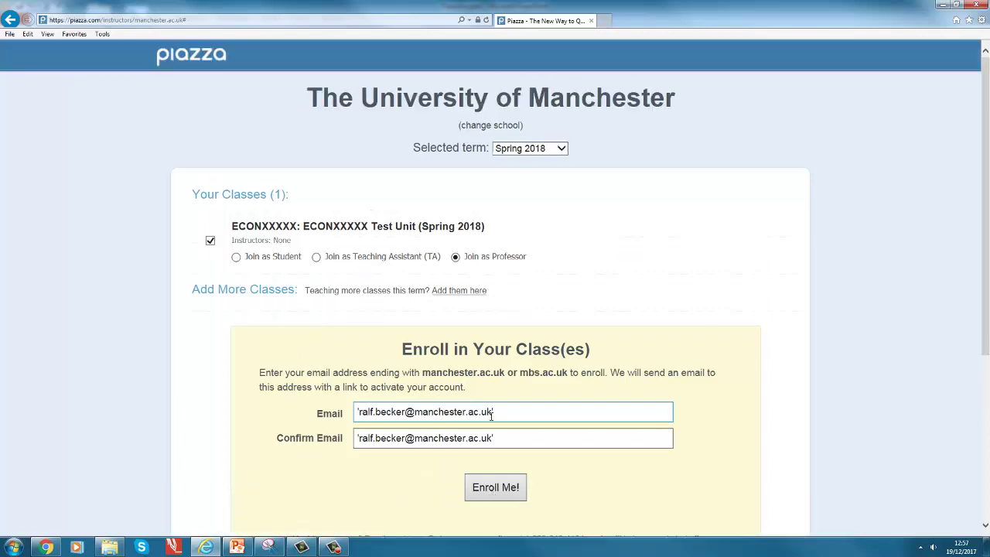
{"action": "left_click", "coordinate": [497, 488]}
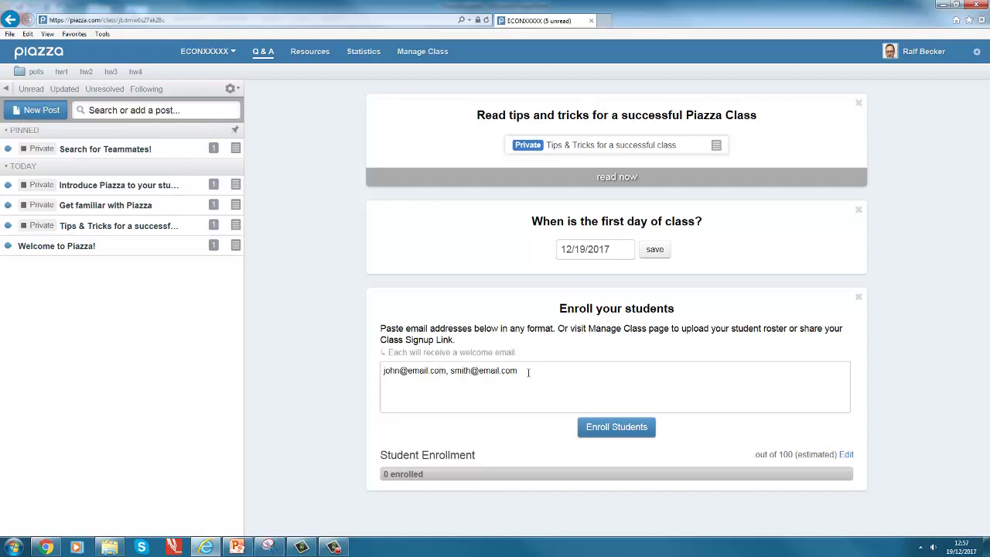
Select the class's student signup link in General Settings, then switch to the Blackboard window
{"action": "left_click", "coordinate": [418, 53]}
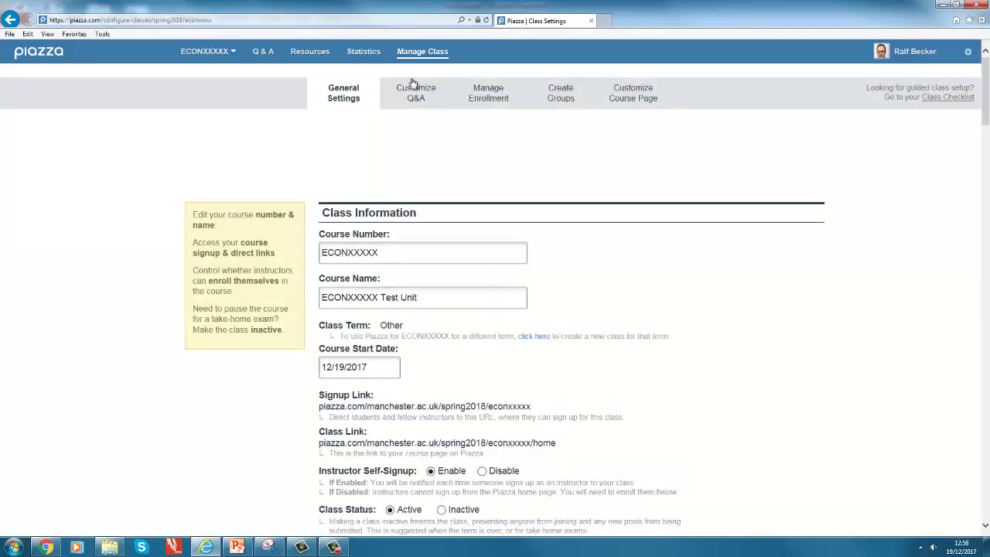
{"action": "scroll", "coordinate": [526, 340], "scroll_direction": "down", "scroll_amount": 2}
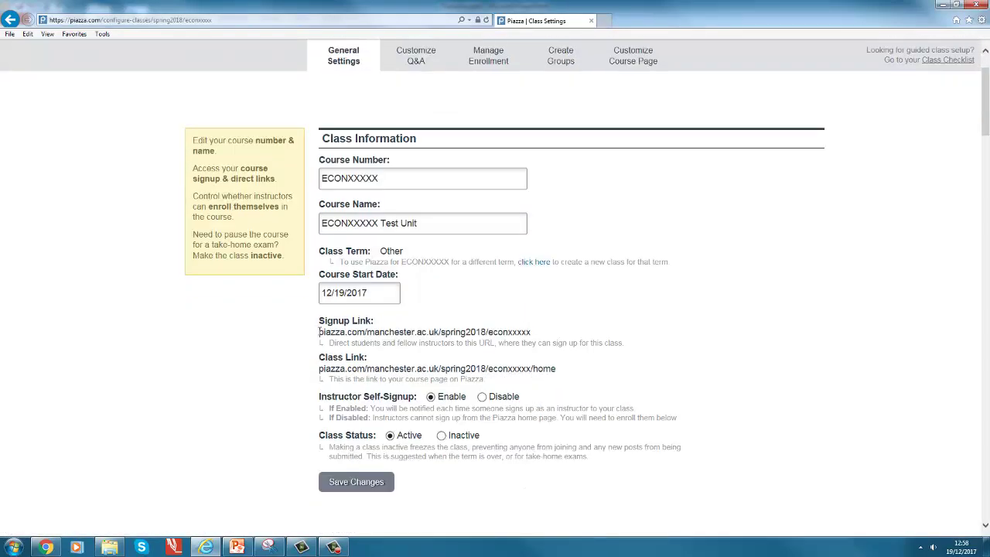
{"action": "left_click_drag", "start_coordinate": [319, 334], "coordinate": [525, 338]}
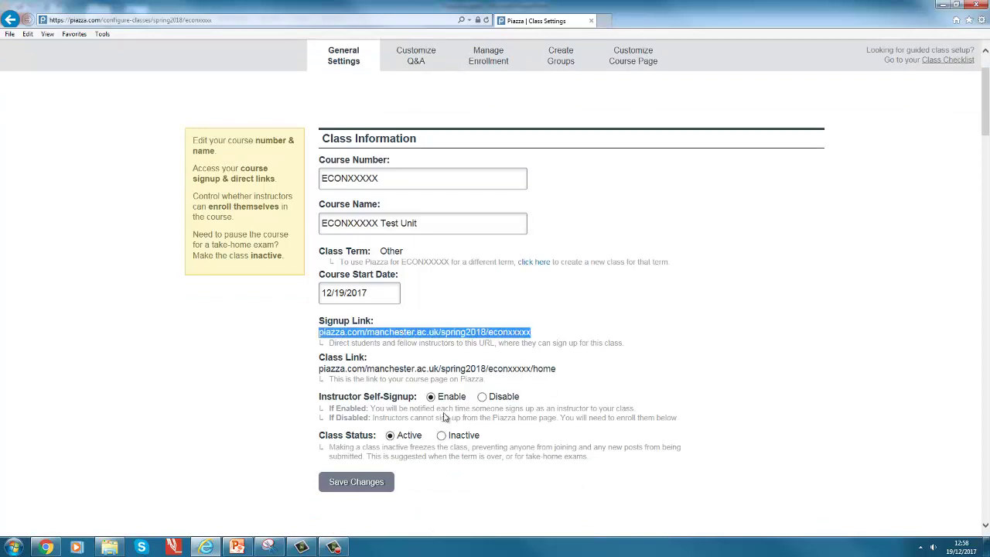
{"action": "left_click", "coordinate": [48, 548]}
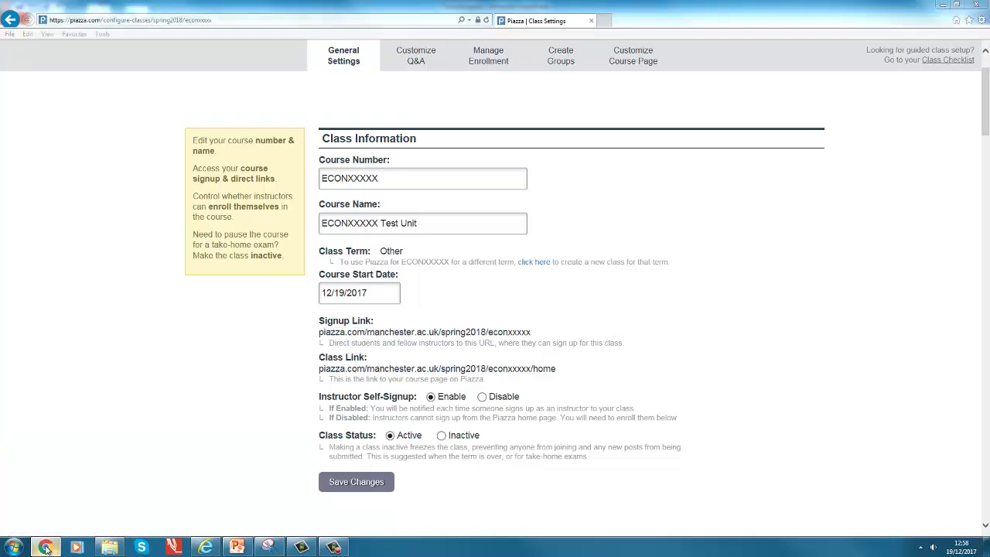
{"action": "key", "text": "ctrl+plus"}
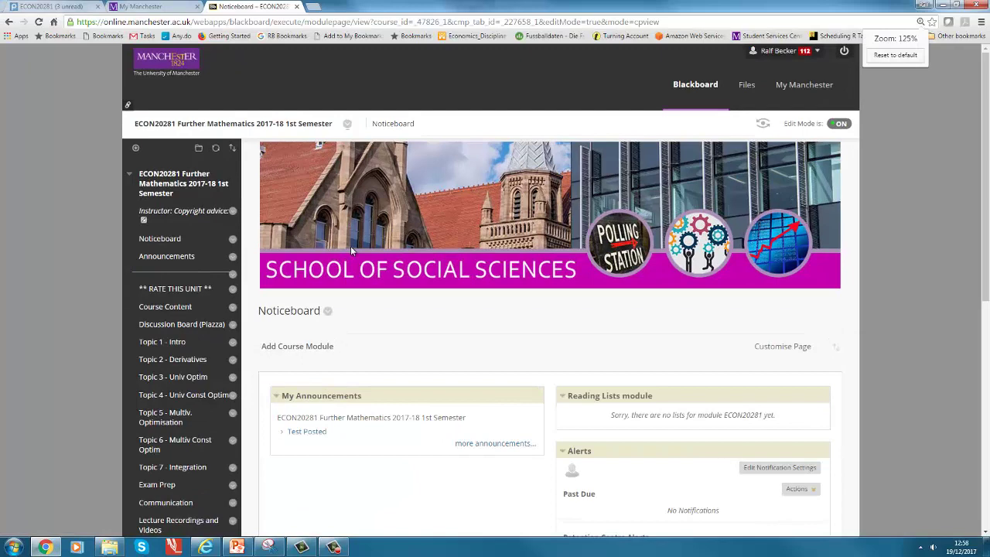
{"action": "key", "text": "ctrl+plus"}
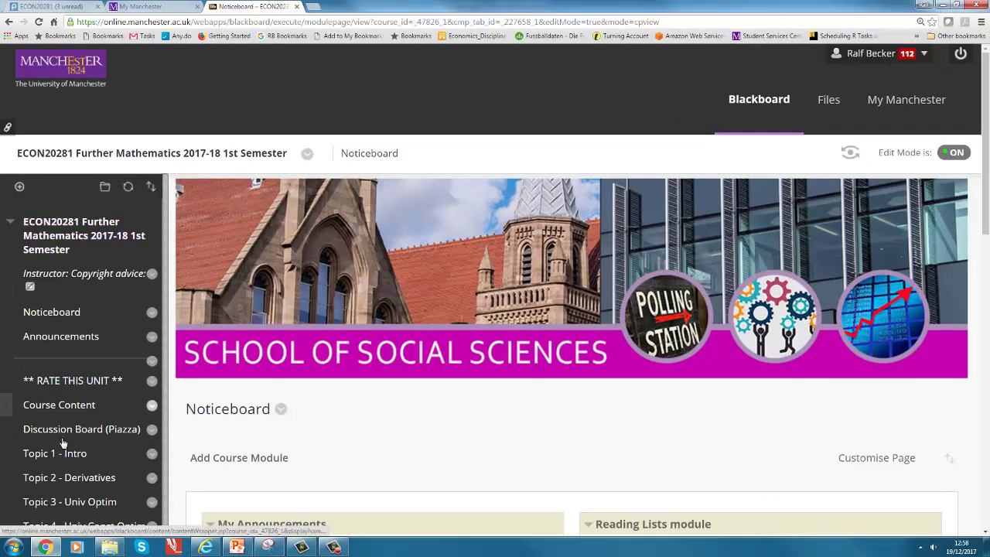
{"action": "left_click", "coordinate": [20, 187]}
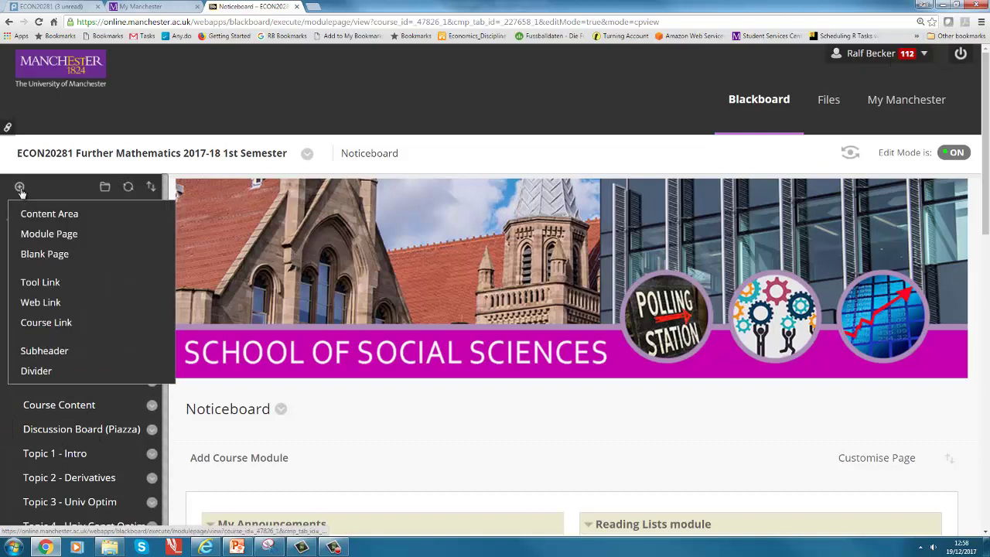
{"action": "left_click", "coordinate": [31, 308]}
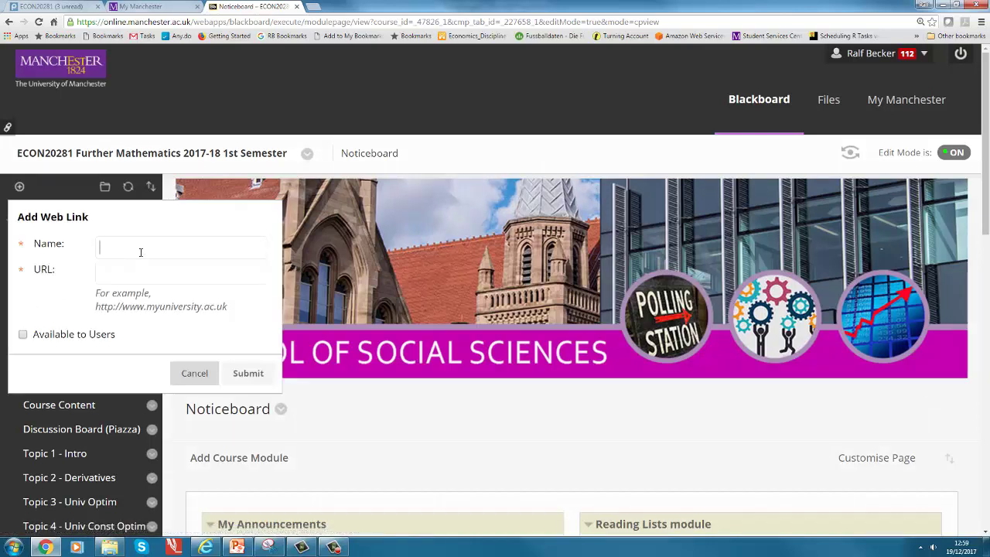
{"action": "left_click", "coordinate": [201, 373]}
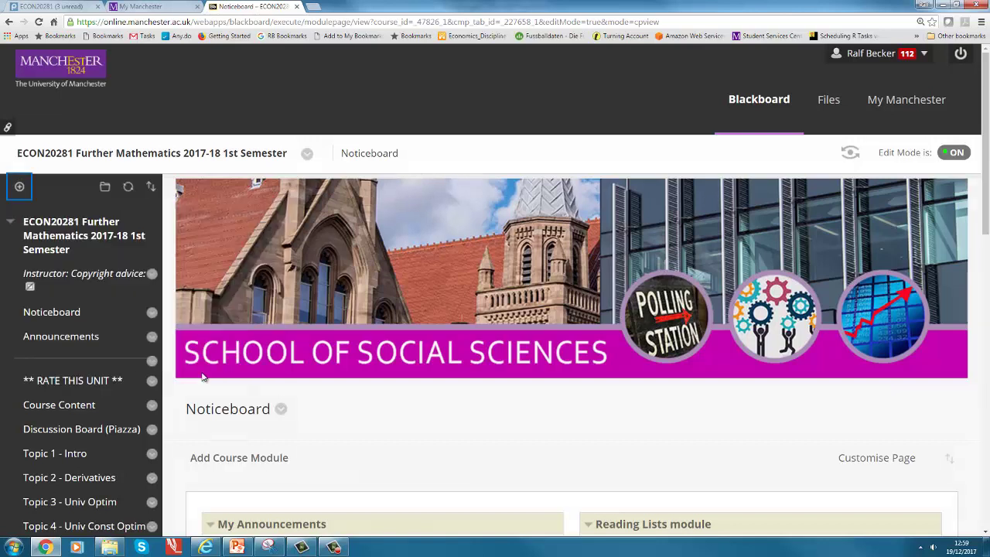
From Blackboard's Discussion Board (Piazza), review Manage Enrollment and bring up the Customize Q&A settings
{"action": "left_click", "coordinate": [64, 434]}
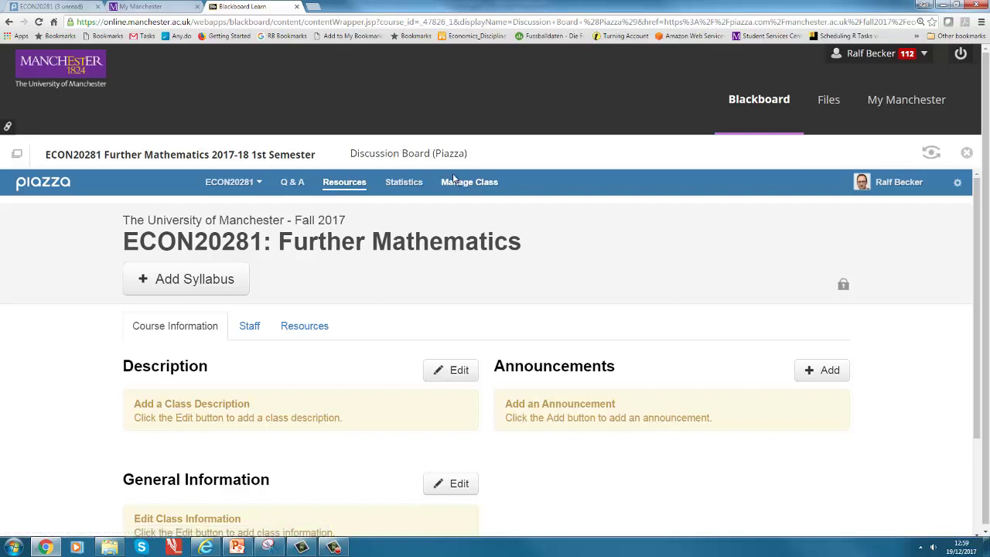
{"action": "left_click", "coordinate": [460, 184]}
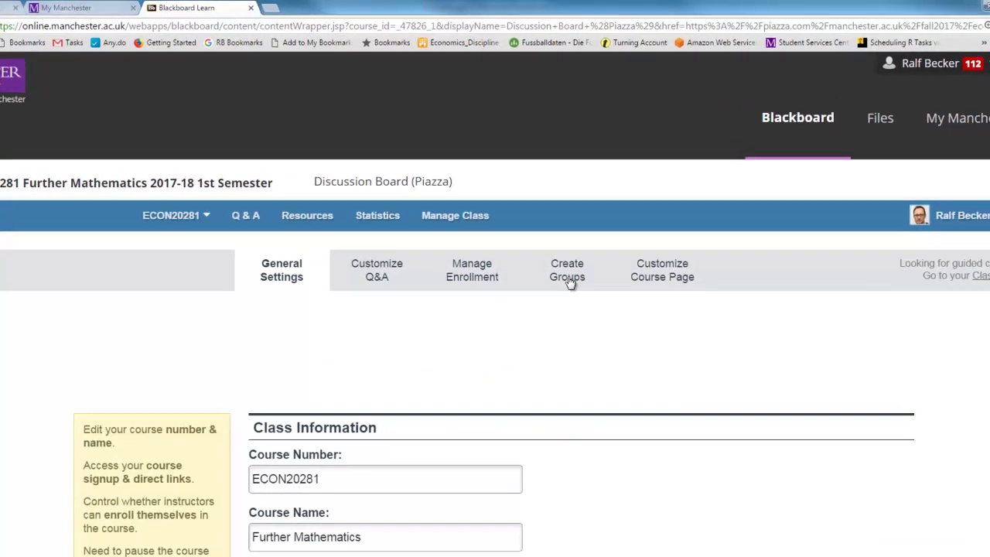
{"action": "left_click", "coordinate": [471, 306]}
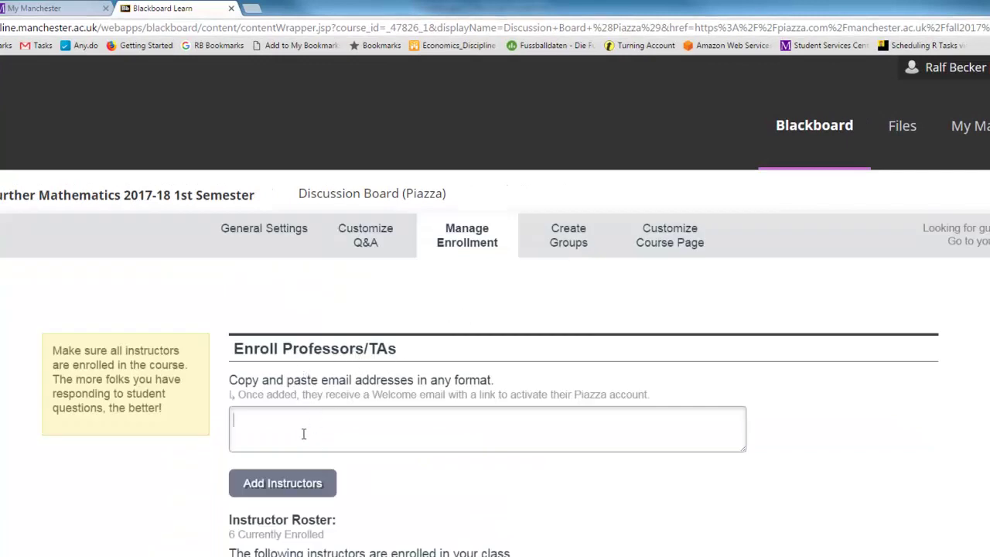
{"action": "scroll", "coordinate": [302, 430], "scroll_direction": "up", "scroll_amount": 1}
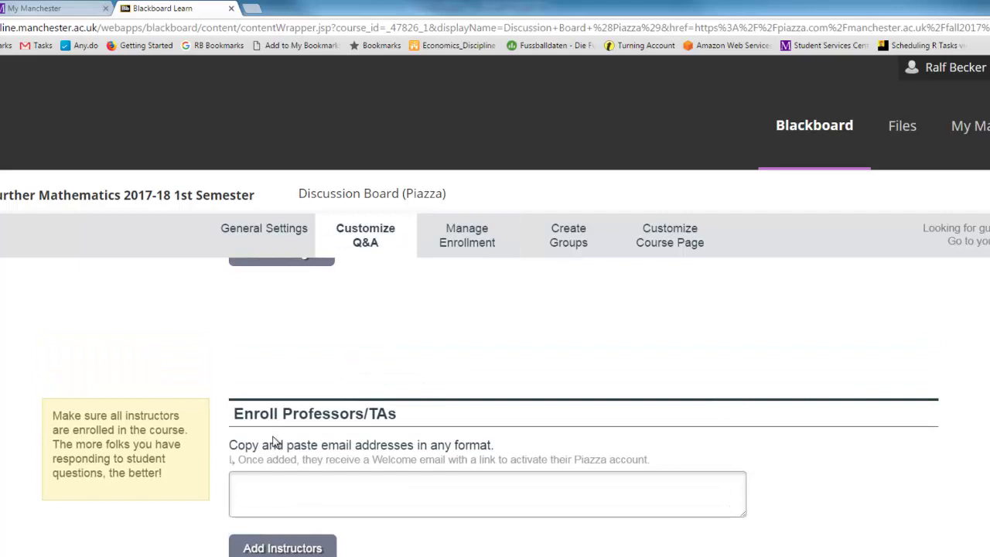
{"action": "left_click", "coordinate": [280, 500]}
{"action": "scroll", "coordinate": [279, 500], "scroll_direction": "down", "scroll_amount": 1}
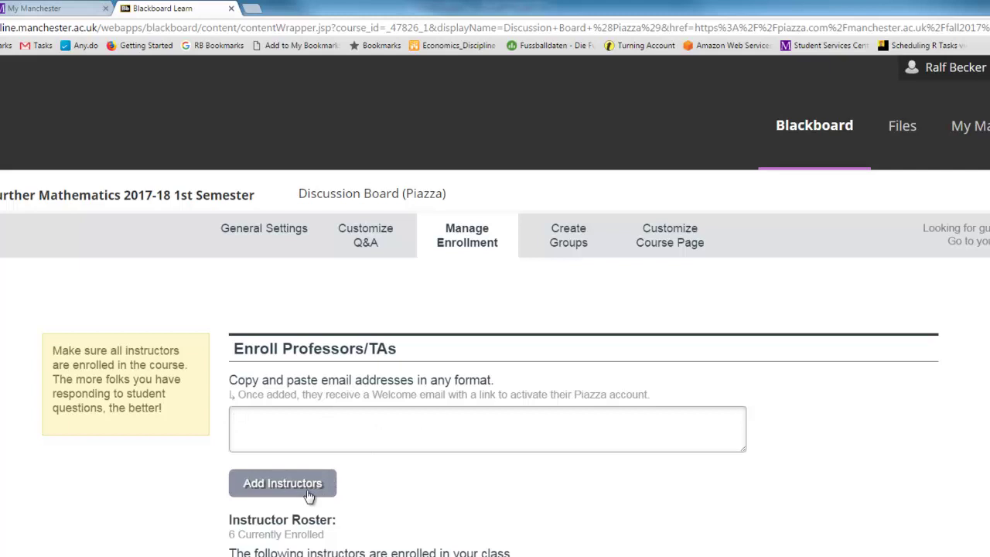
{"action": "scroll", "coordinate": [453, 451], "scroll_direction": "down", "scroll_amount": 5}
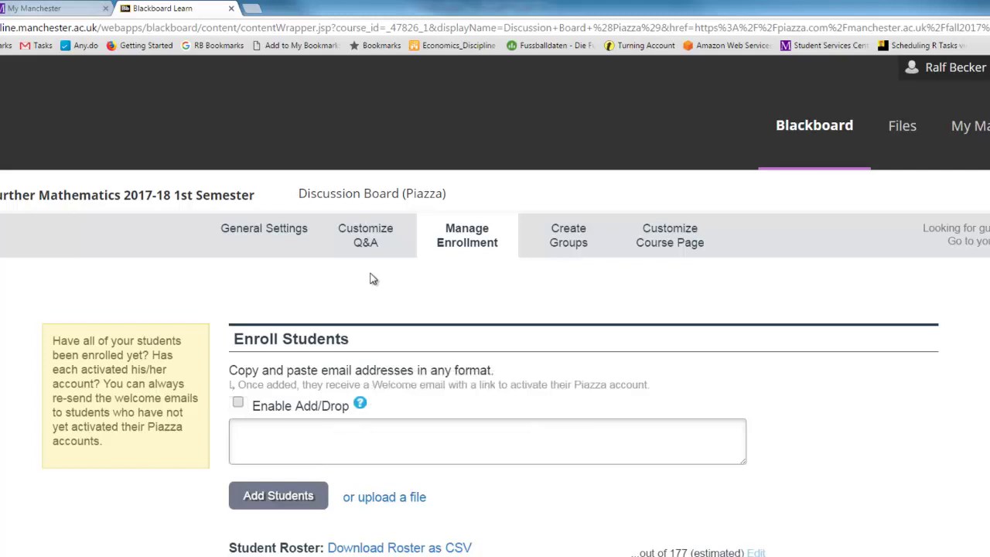
{"action": "left_click", "coordinate": [367, 246]}
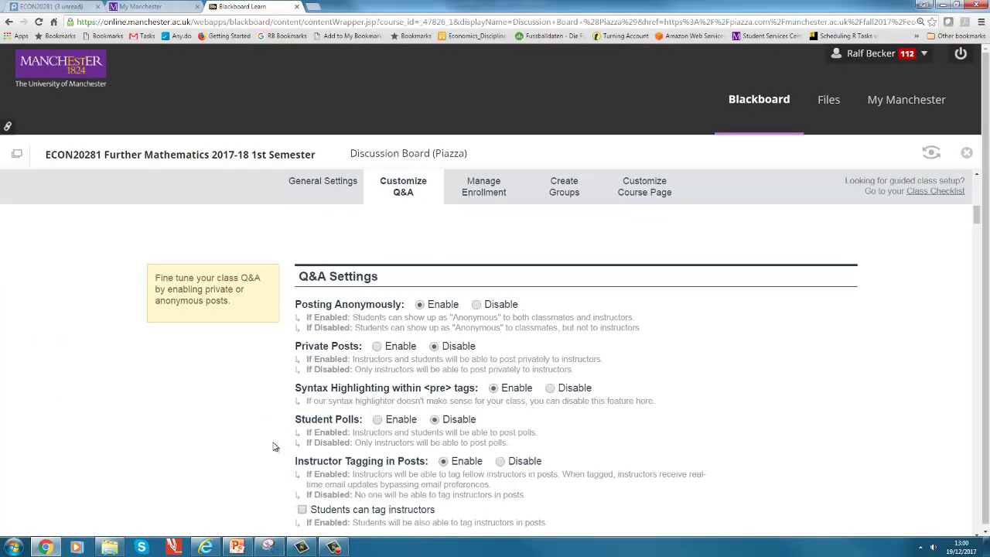
Look over the Q&A settings and the course page customisation settings
{"action": "scroll", "coordinate": [273, 446], "scroll_direction": "down", "scroll_amount": 1}
{"action": "scroll", "coordinate": [273, 445], "scroll_direction": "down", "scroll_amount": 2}
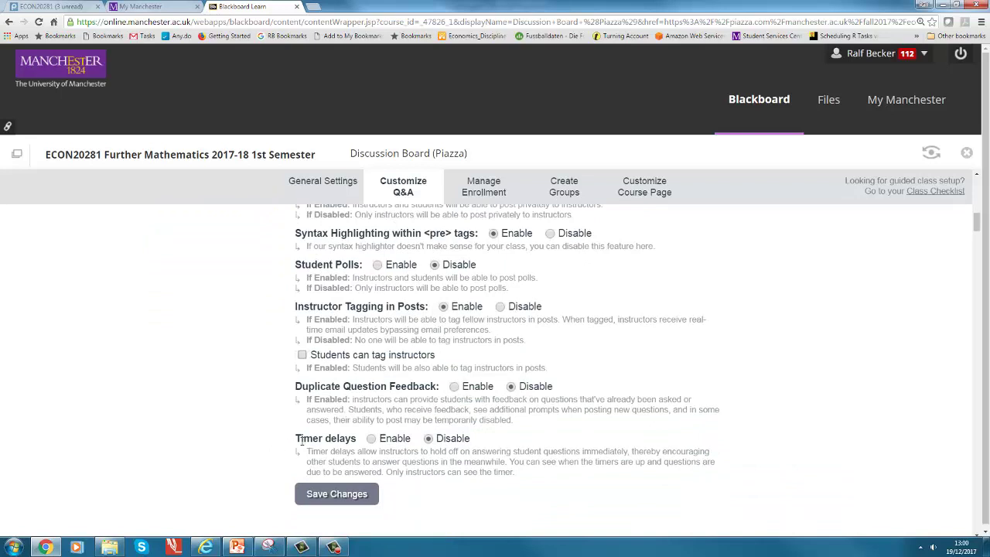
{"action": "scroll", "coordinate": [297, 388], "scroll_direction": "up", "scroll_amount": 2}
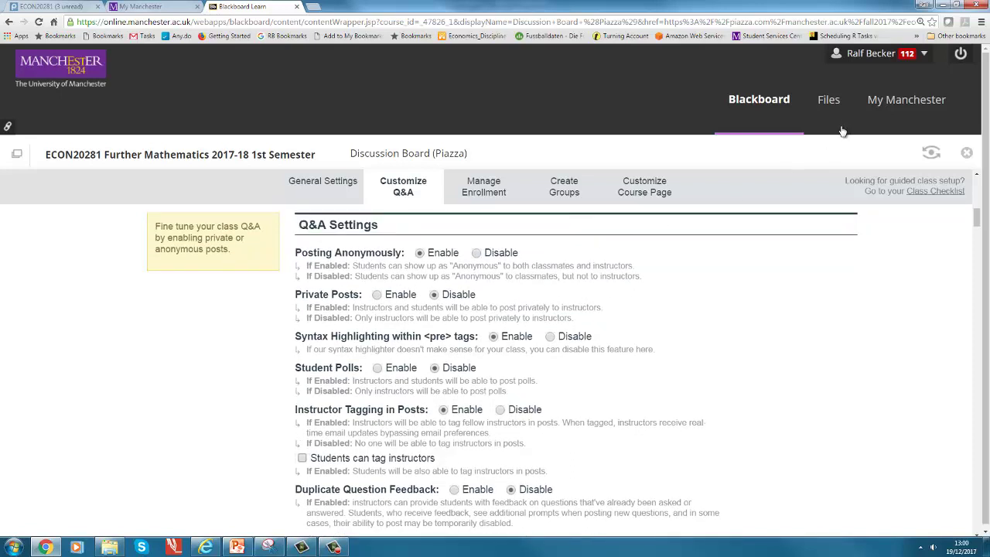
{"action": "left_click", "coordinate": [641, 191]}
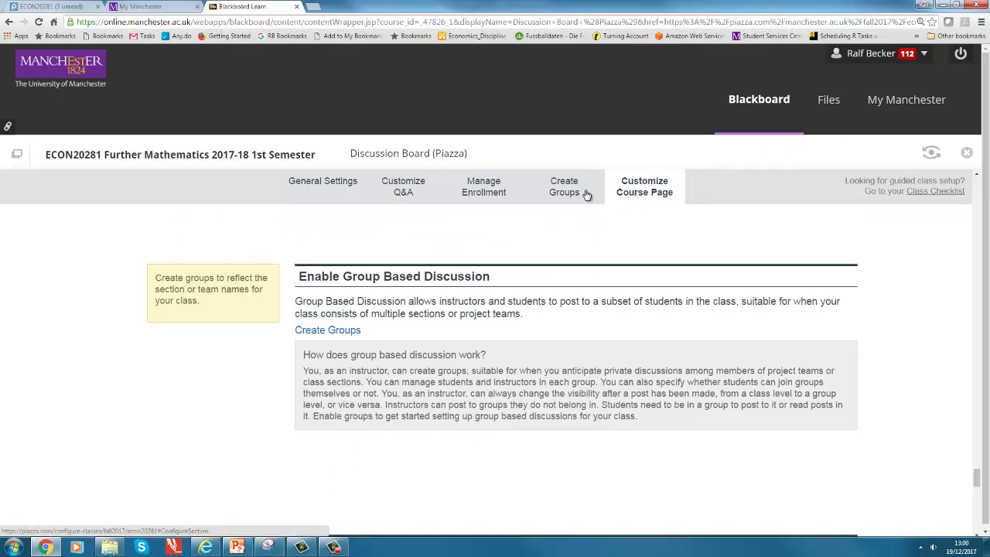
{"action": "scroll", "coordinate": [548, 307], "scroll_direction": "down", "scroll_amount": 3}
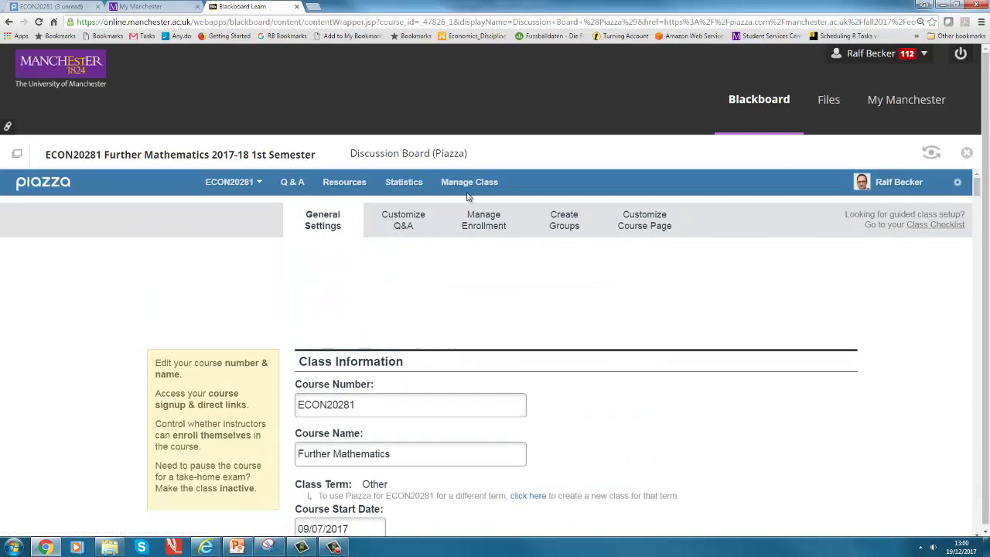
Return to General Settings and check the numbered folder topics list without choosing one
{"action": "left_click", "coordinate": [469, 184]}
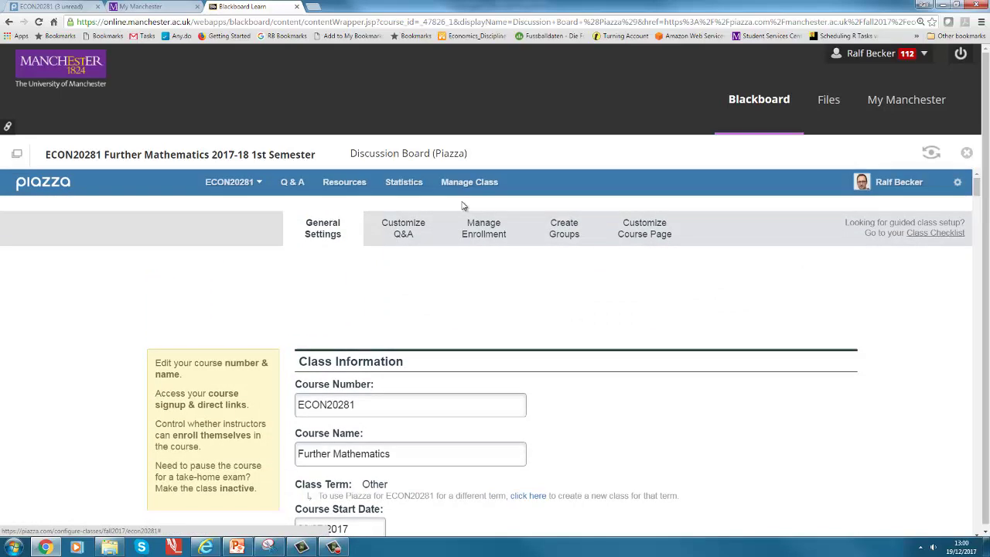
{"action": "scroll", "coordinate": [517, 265], "scroll_direction": "down", "scroll_amount": 8}
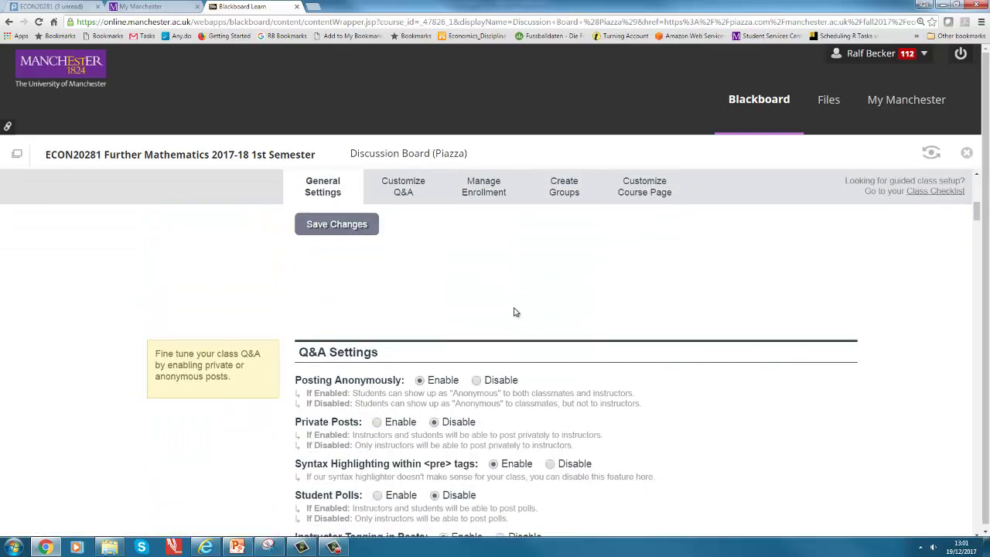
{"action": "scroll", "coordinate": [515, 312], "scroll_direction": "down", "scroll_amount": 10}
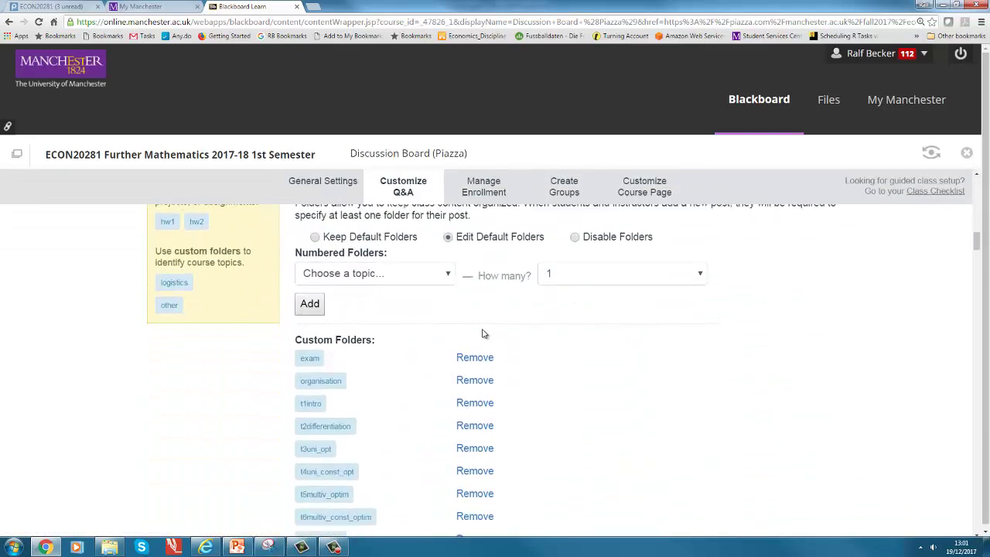
{"action": "scroll", "coordinate": [482, 333], "scroll_direction": "up", "scroll_amount": 2}
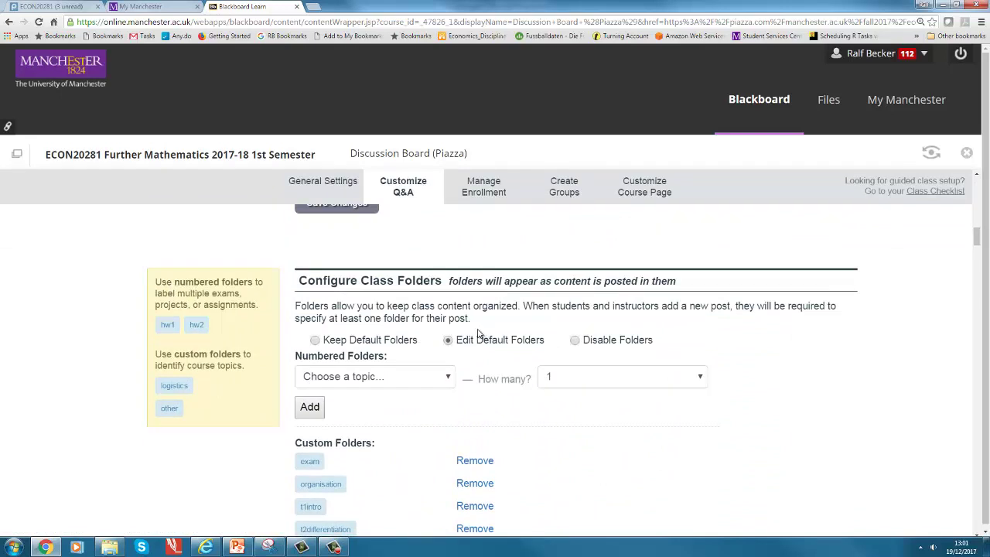
{"action": "scroll", "coordinate": [477, 333], "scroll_direction": "down", "scroll_amount": 1}
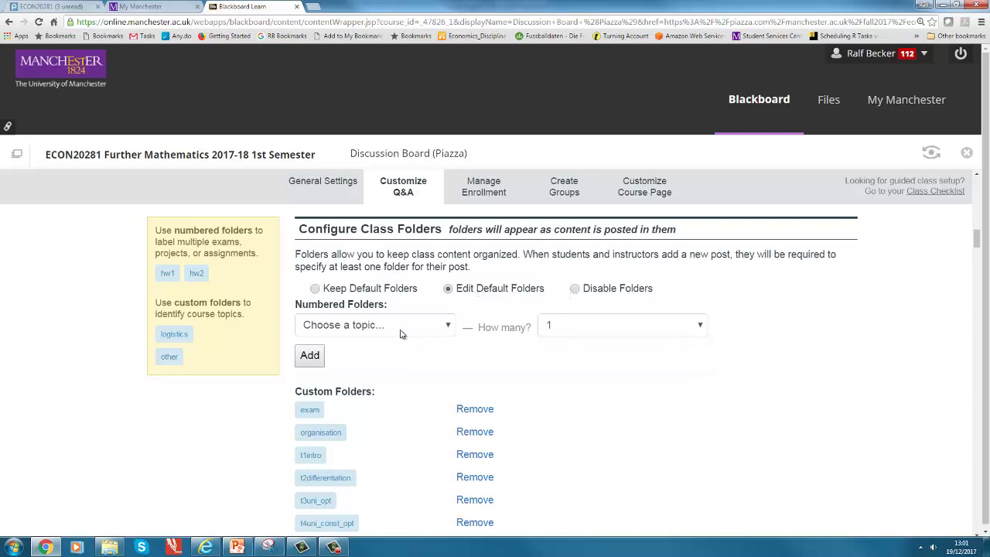
{"action": "left_click", "coordinate": [448, 326]}
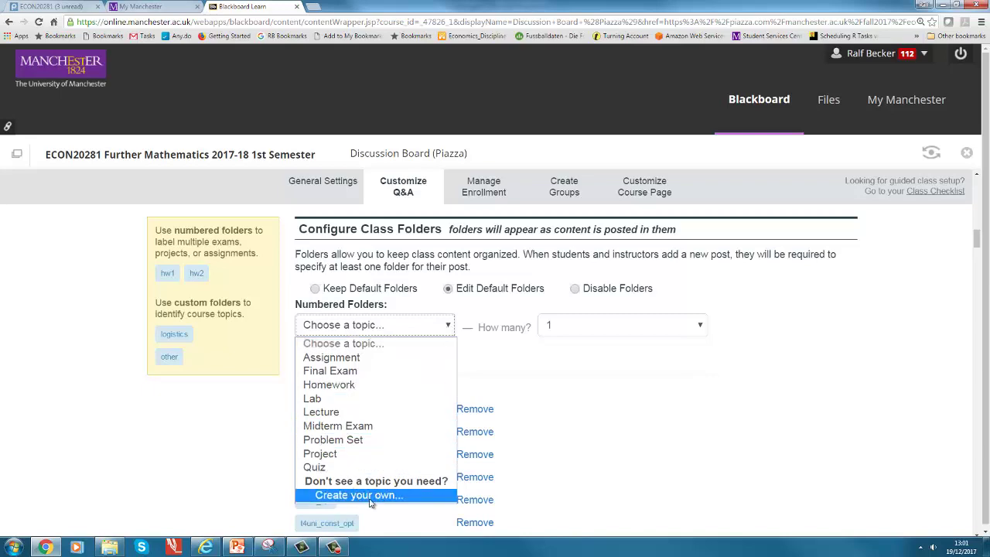
{"action": "left_click", "coordinate": [450, 331]}
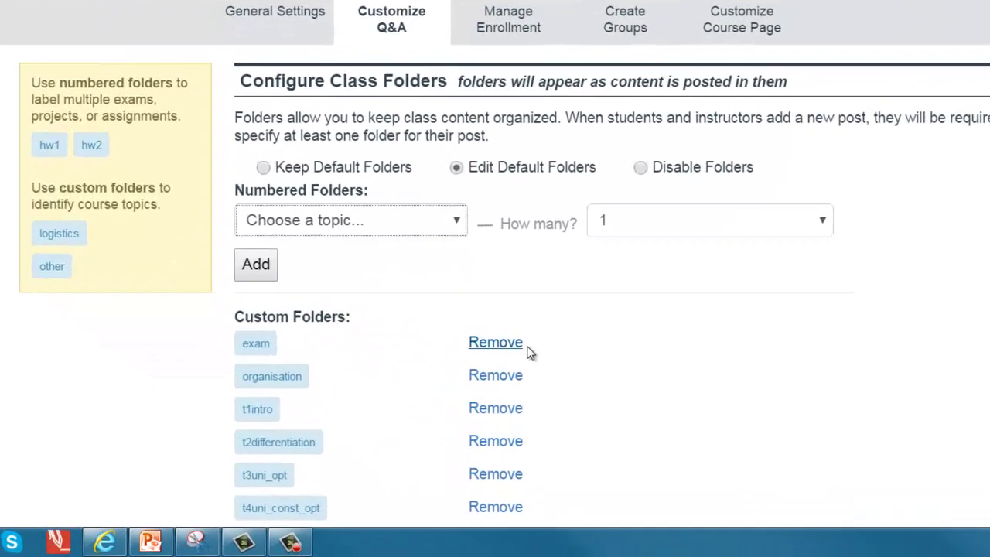
Scroll back up to the ECON20281 Further Mathematics class information and its start date
{"action": "scroll", "coordinate": [533, 350], "scroll_direction": "down", "scroll_amount": 2}
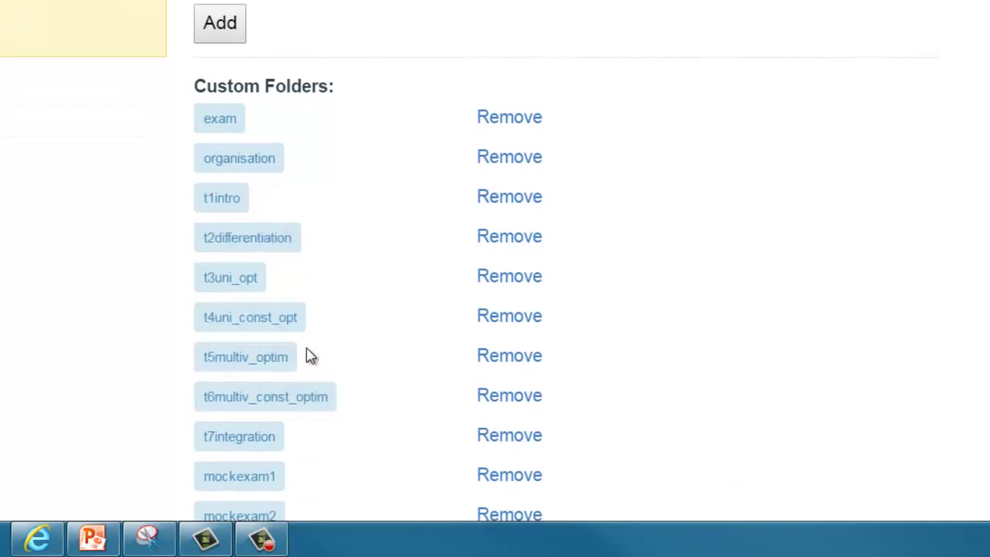
{"action": "scroll", "coordinate": [312, 356], "scroll_direction": "down", "scroll_amount": 3}
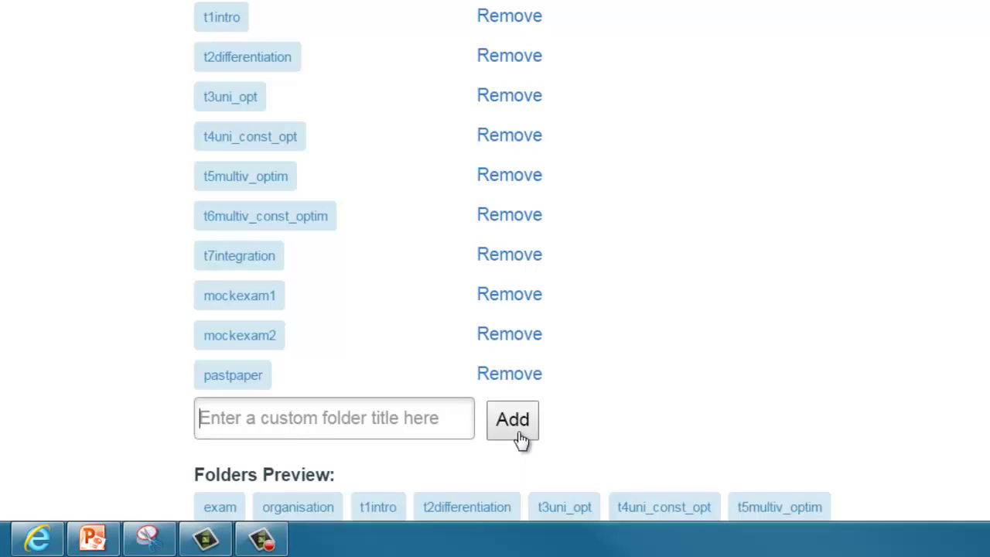
{"action": "scroll", "coordinate": [148, 274], "scroll_direction": "up", "scroll_amount": 3}
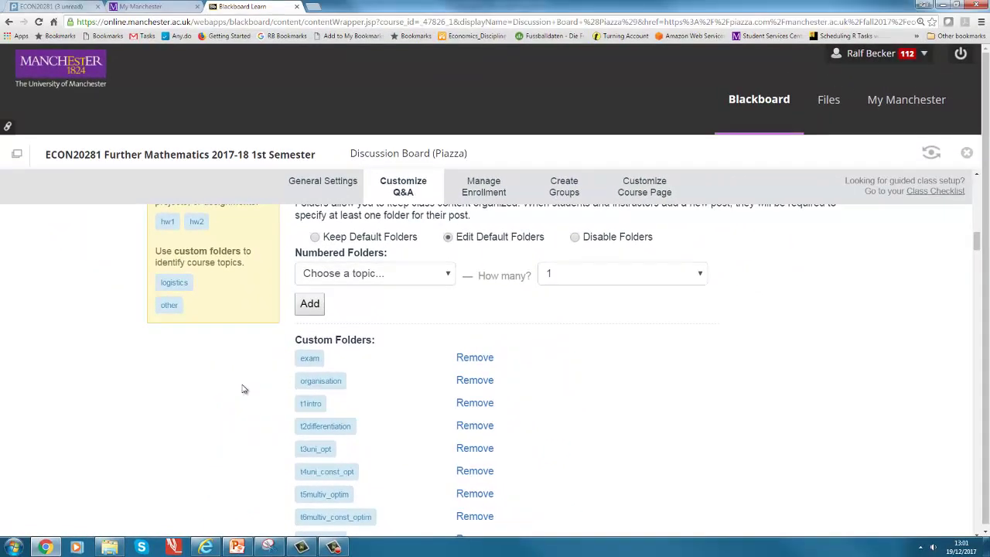
{"action": "scroll", "coordinate": [242, 389], "scroll_direction": "up", "scroll_amount": 1}
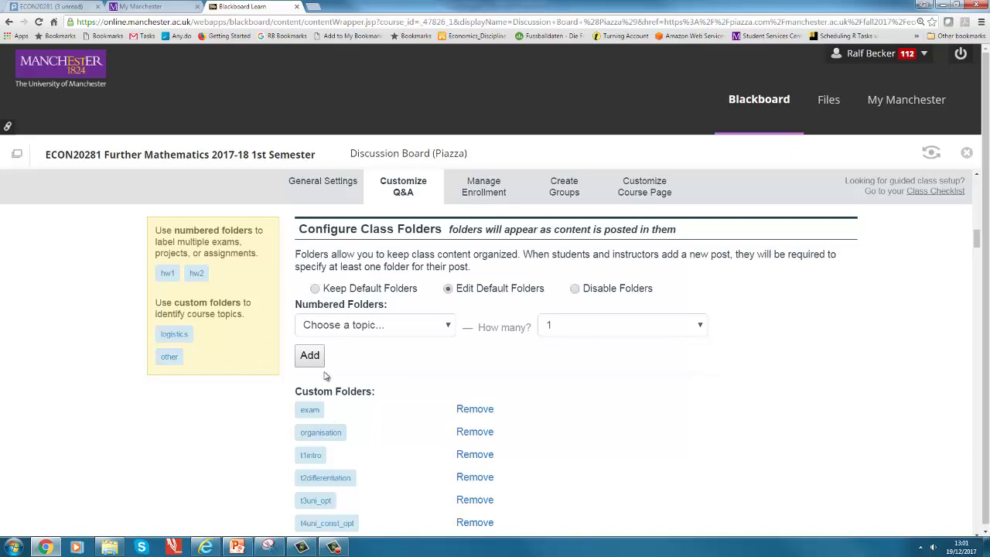
{"action": "scroll", "coordinate": [371, 313], "scroll_direction": "up", "scroll_amount": 10}
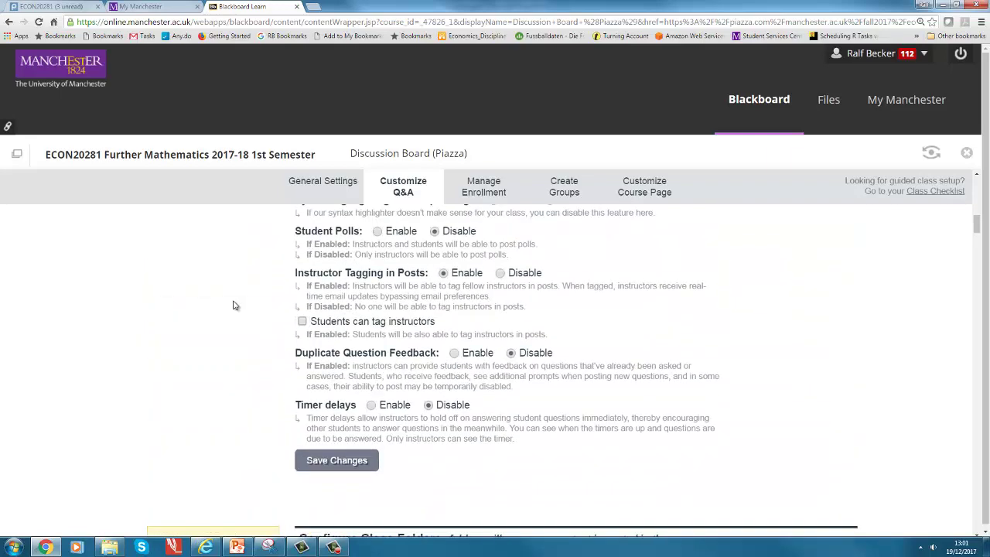
{"action": "scroll", "coordinate": [236, 297], "scroll_direction": "up", "scroll_amount": 3}
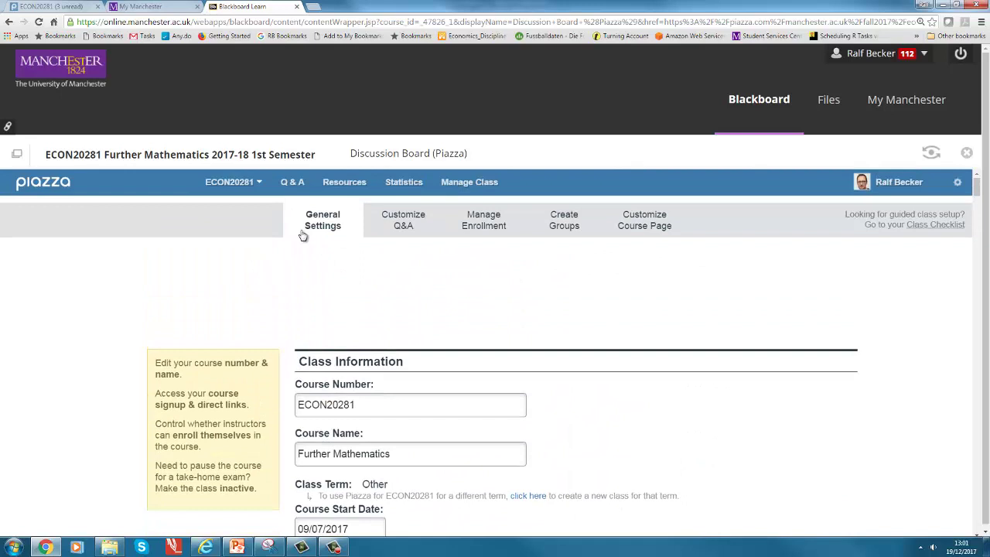
Go to the class Q&A board and start a new post, bringing up the post-types explainer
{"action": "left_click", "coordinate": [290, 187]}
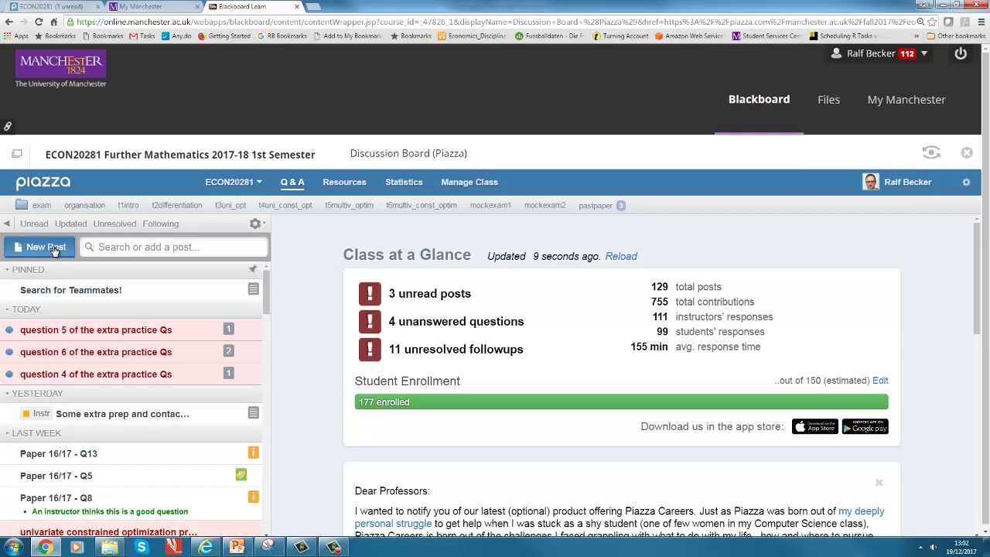
{"action": "left_click", "coordinate": [55, 250]}
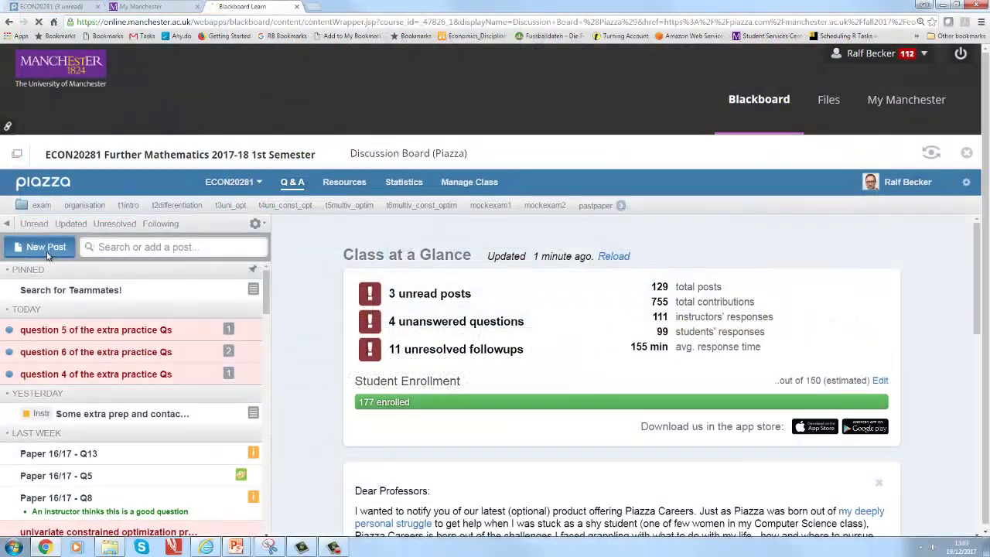
Begin a new Question post filed in the organisation folder
{"action": "left_click", "coordinate": [46, 249]}
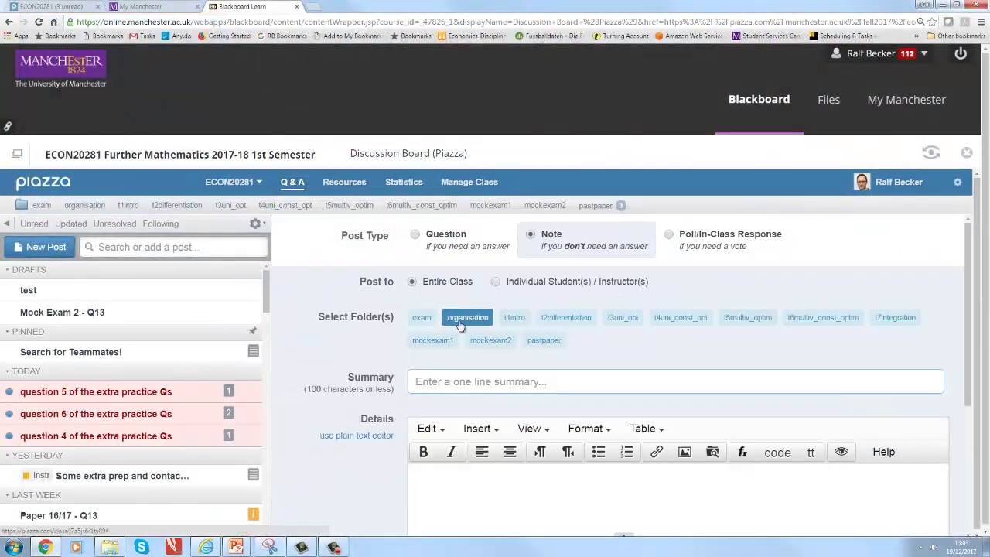
{"action": "left_click", "coordinate": [429, 244]}
{"action": "scroll", "coordinate": [476, 280], "scroll_direction": "down", "scroll_amount": 1}
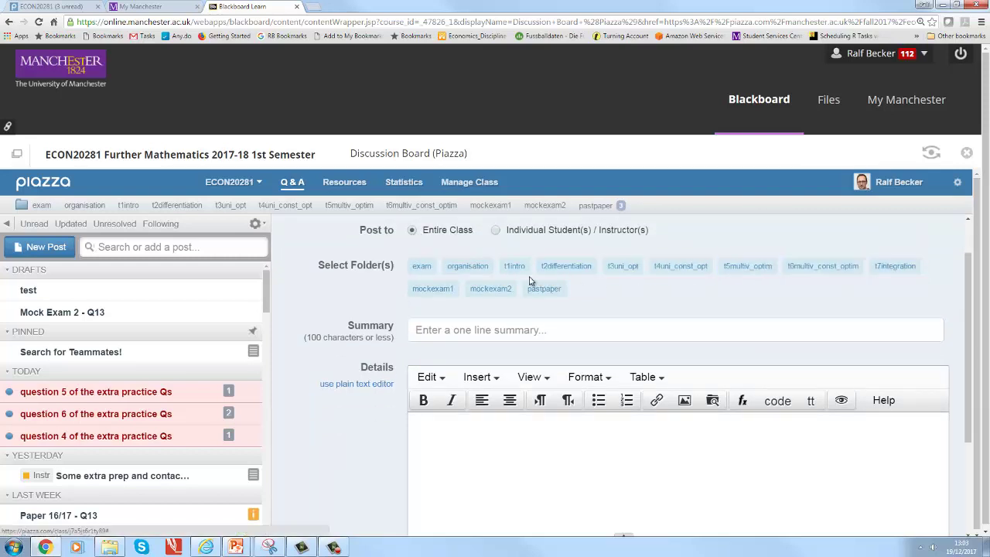
{"action": "left_click", "coordinate": [533, 329]}
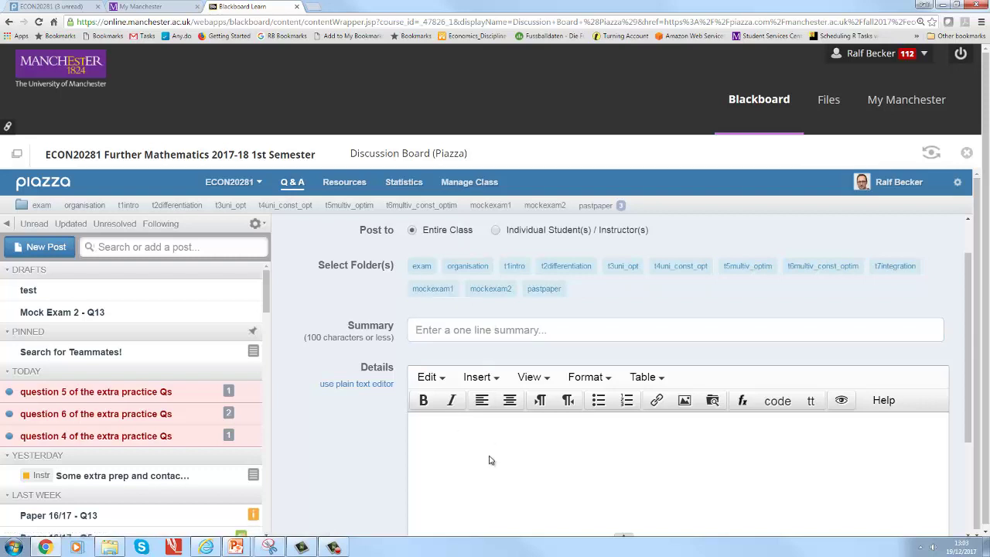
{"action": "scroll", "coordinate": [479, 455], "scroll_direction": "down", "scroll_amount": 2}
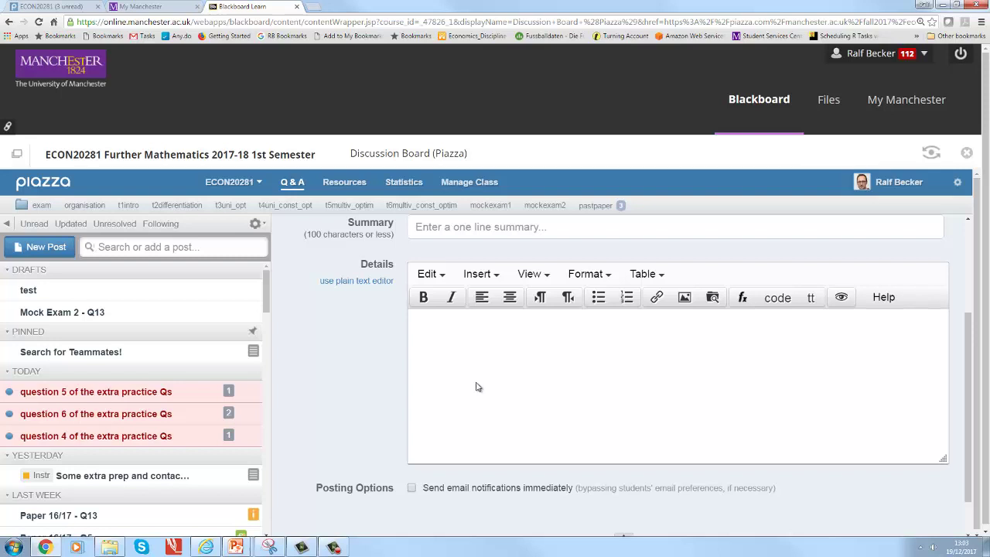
{"action": "scroll", "coordinate": [464, 376], "scroll_direction": "up", "scroll_amount": 1}
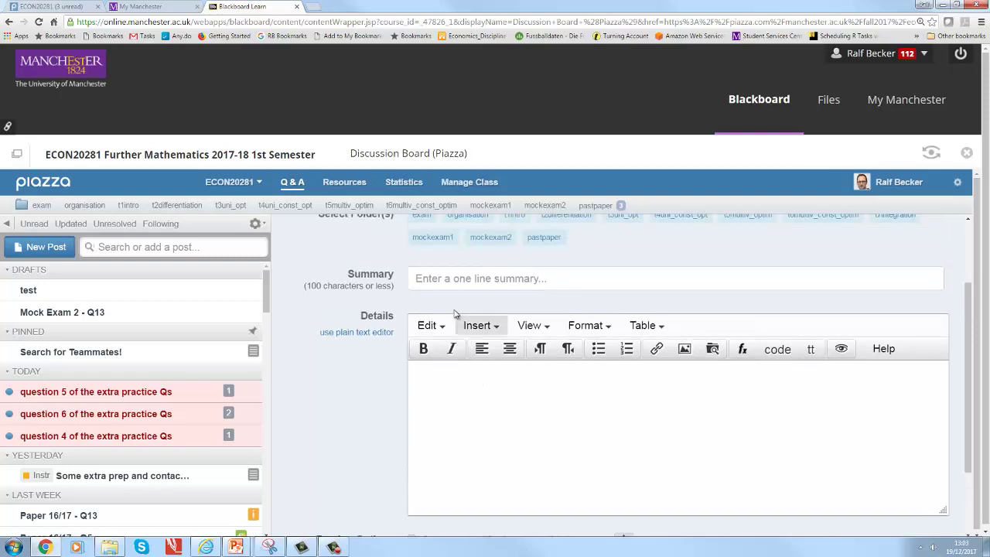
{"action": "scroll", "coordinate": [464, 282], "scroll_direction": "up", "scroll_amount": 1}
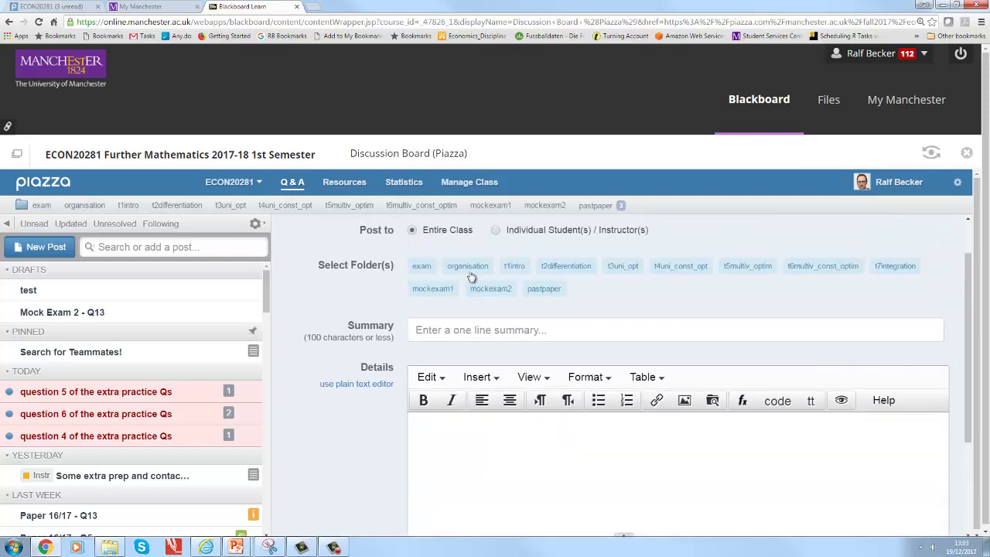
{"action": "left_click", "coordinate": [467, 265]}
Give it the summary 'Test' and details with a LaTeX note and the $$\widehat{\beta}$$ formula
{"action": "left_click", "coordinate": [446, 330]}
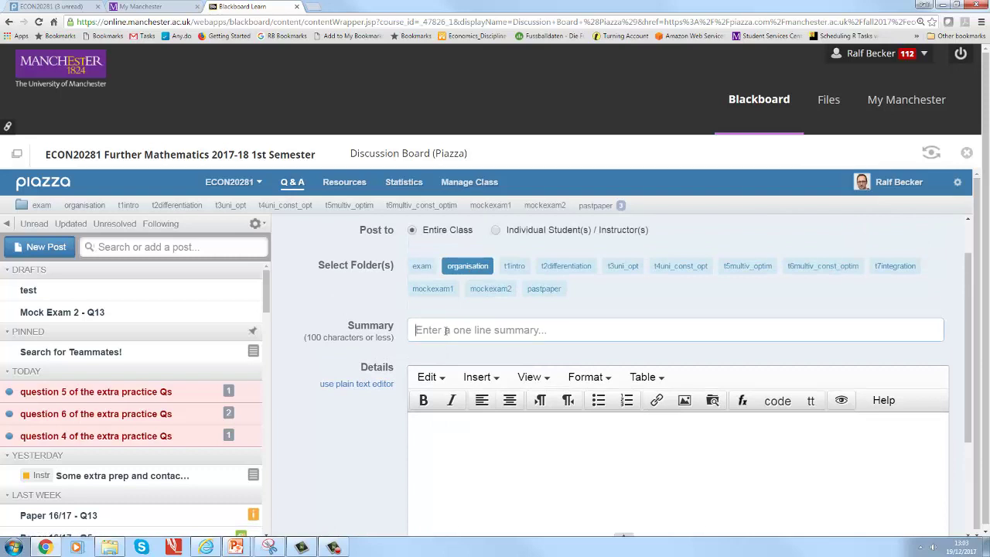
{"action": "type", "text": "Test"}
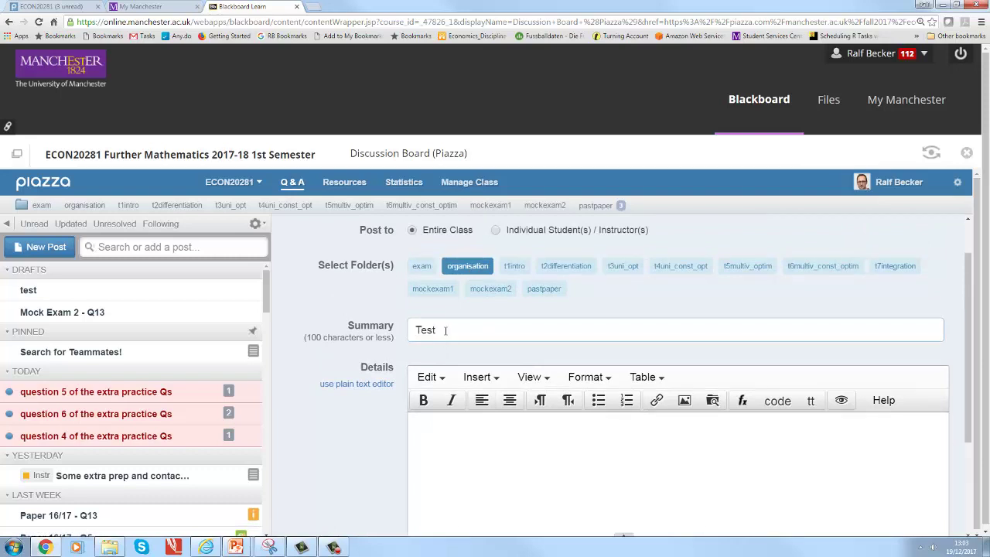
{"action": "left_click", "coordinate": [476, 428]}
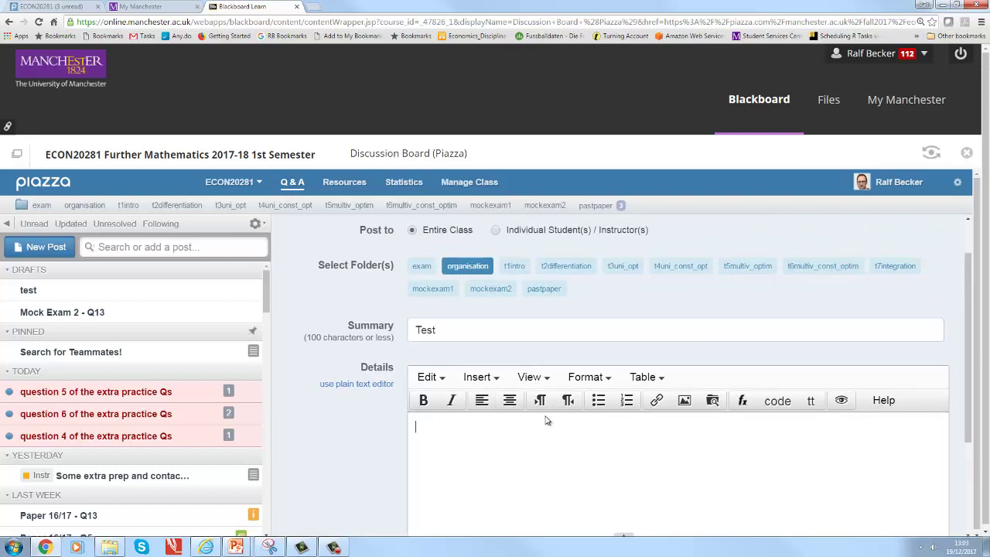
{"action": "type", "text": "In here you can use L"}
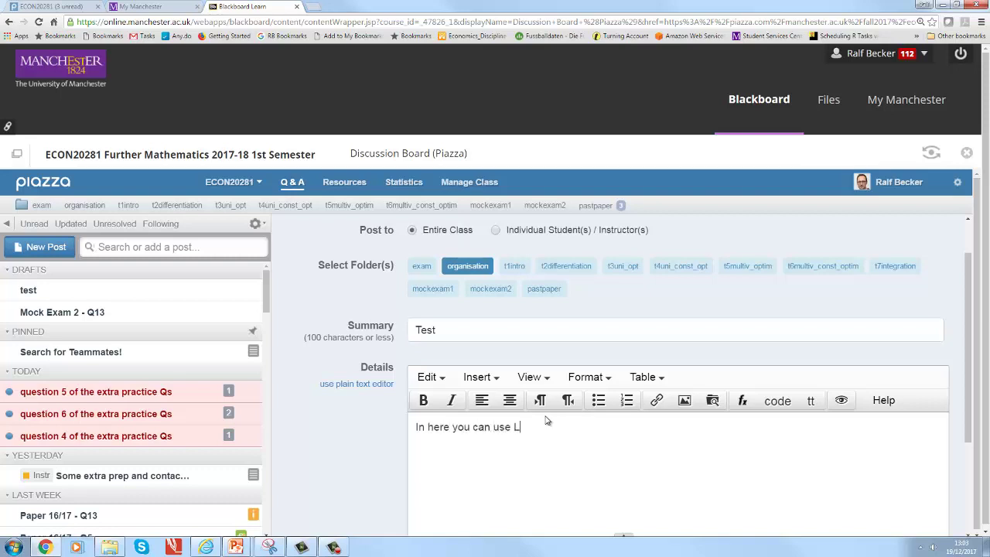
{"action": "type", "text": "ATEX (if you a"}
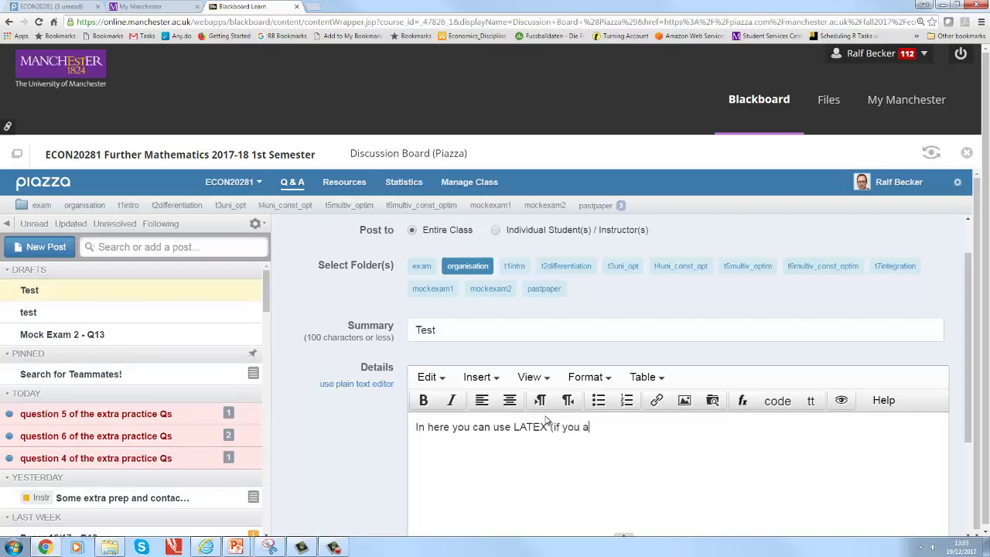
{"action": "type", "text": "re so"}
{"action": "type", "text": "$$"}
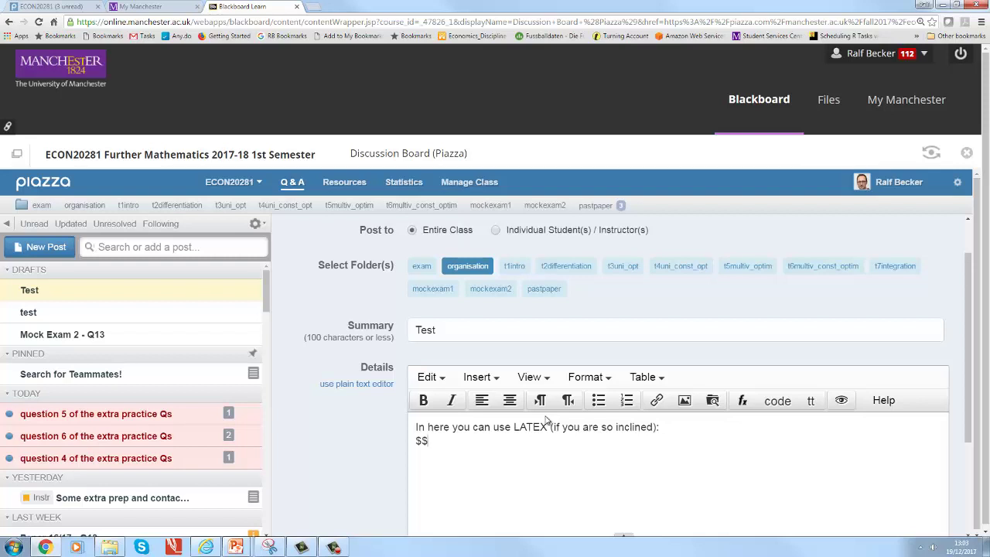
{"action": "type", "text": "\\bet"}
{"action": "type", "text": "\\"}
{"action": "type", "text": "wideha"}
{"action": "type", "text": "t"}
{"action": "type", "text": "{Cov(y_i,x_i"}
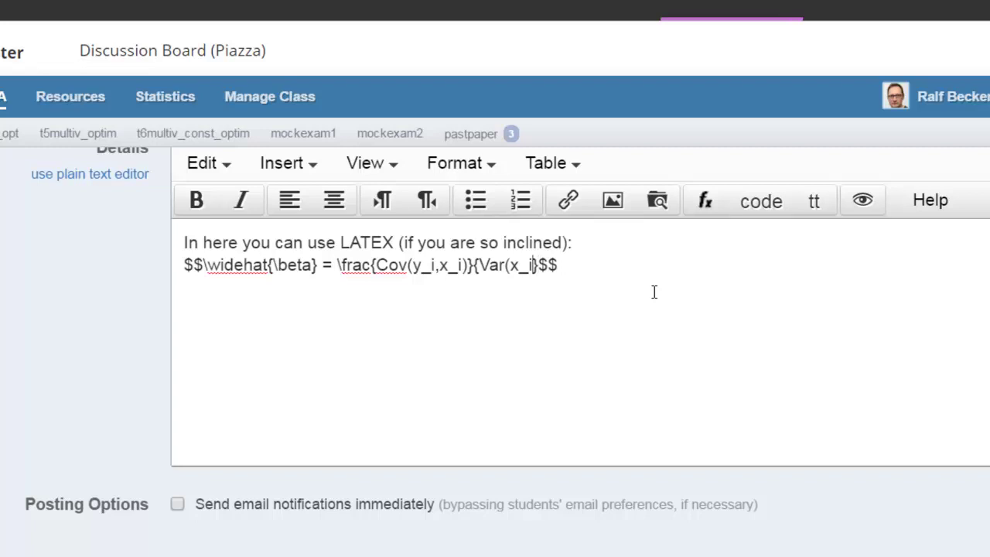
{"action": "type", "text": ")}"}
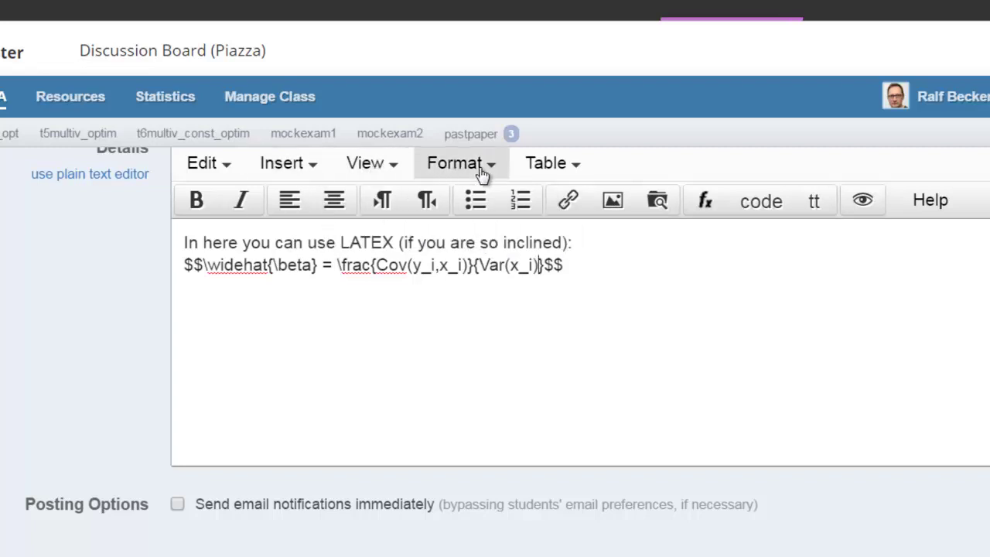
{"action": "left_click", "coordinate": [566, 175]}
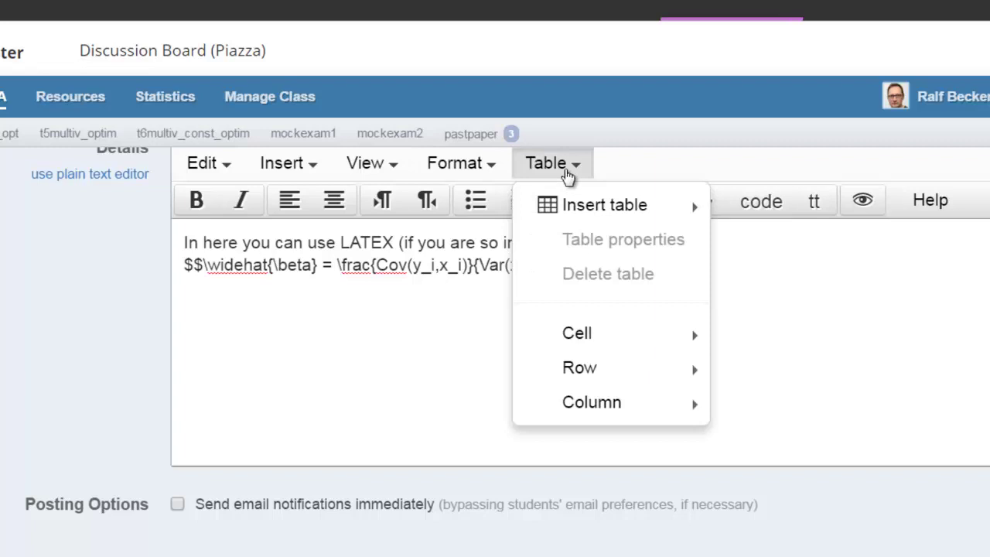
{"action": "mouse_move", "coordinate": [487, 175]}
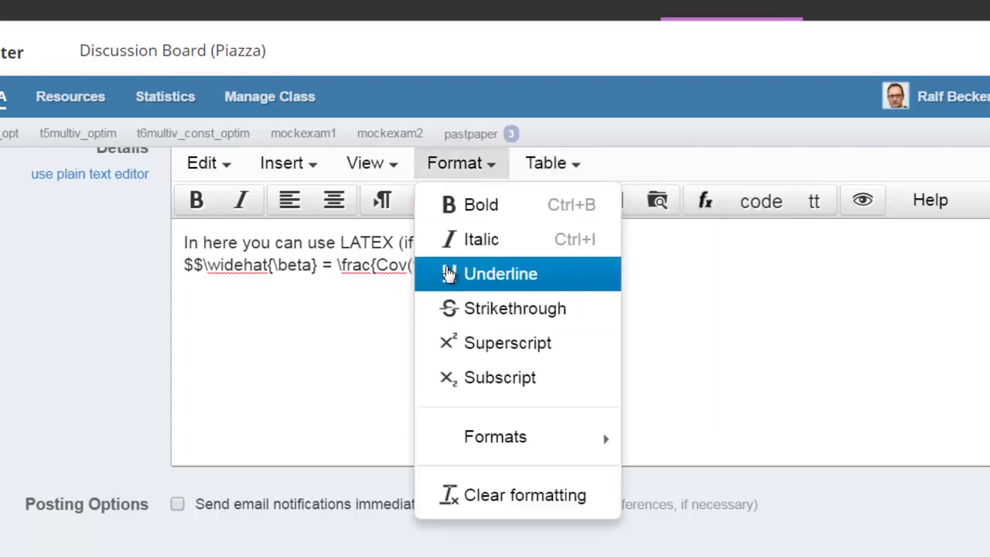
{"action": "left_click", "coordinate": [341, 356]}
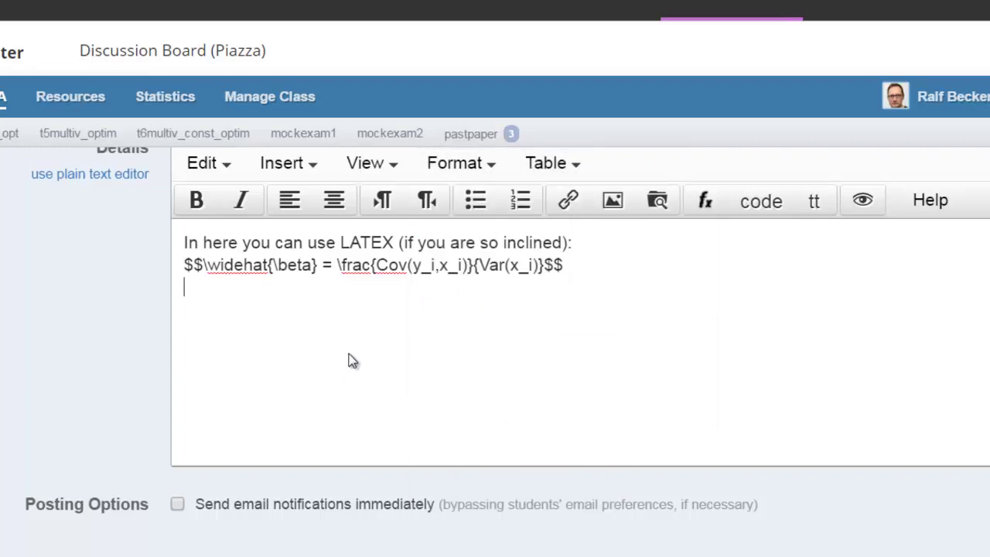
{"action": "left_click", "coordinate": [862, 201]}
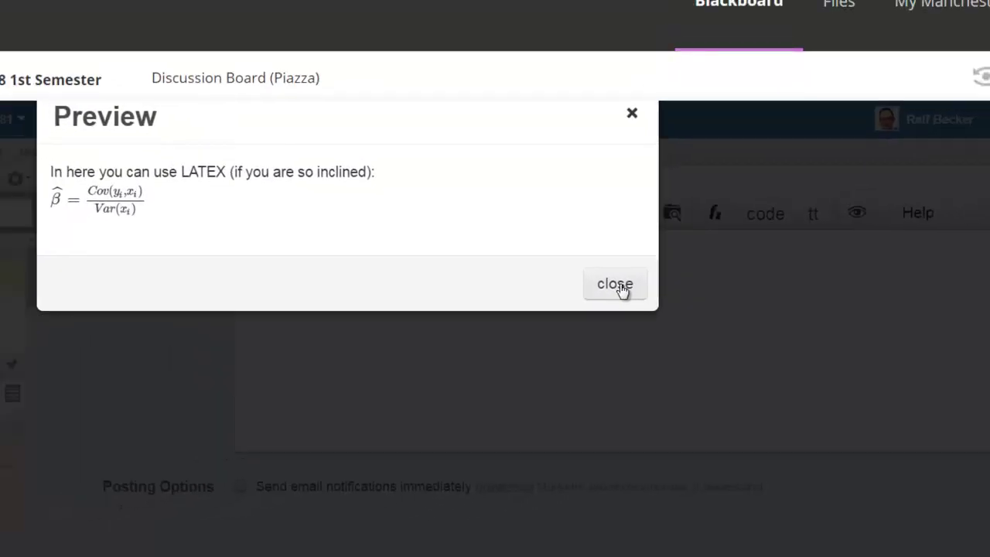
{"action": "left_click", "coordinate": [594, 278]}
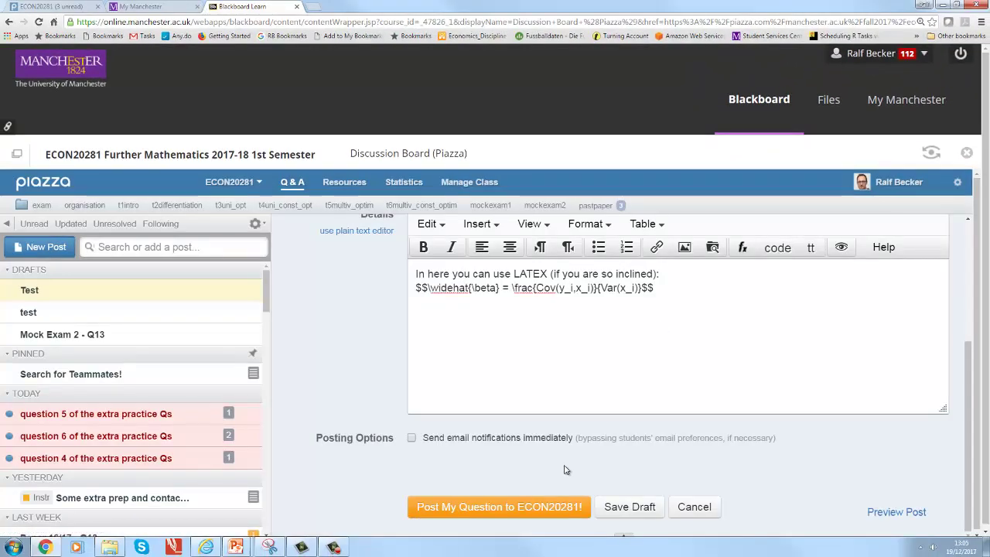
{"action": "left_click", "coordinate": [539, 507]}
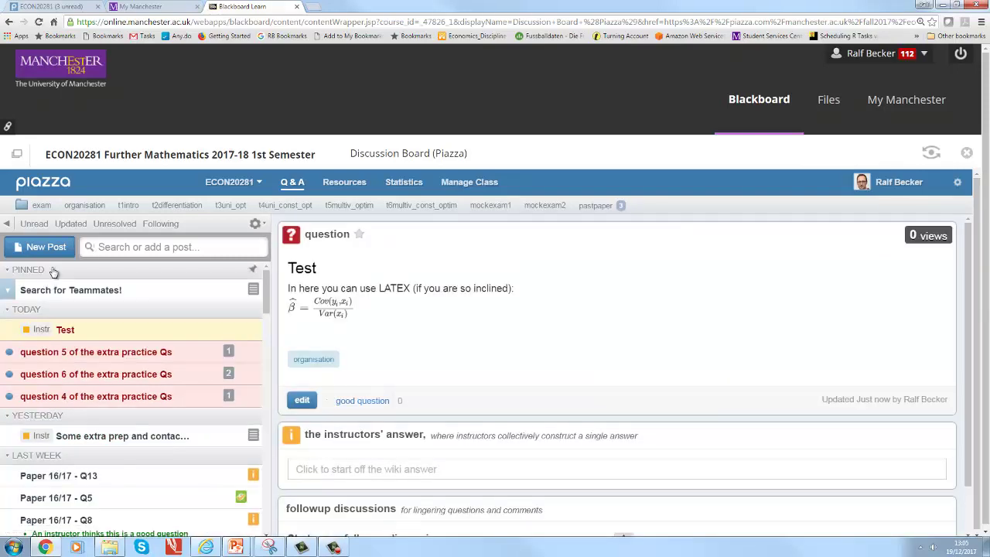
{"action": "left_click", "coordinate": [85, 209]}
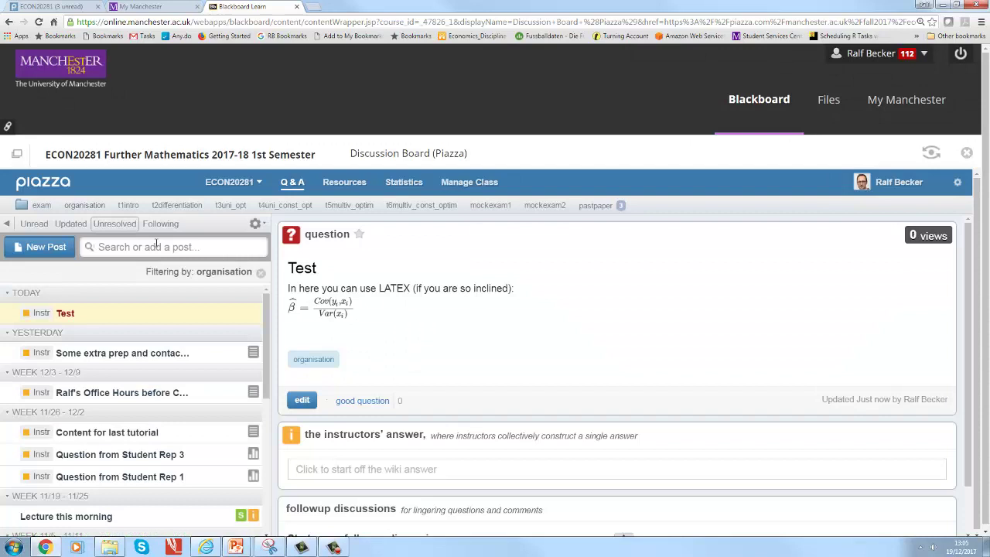
{"action": "left_click", "coordinate": [80, 320]}
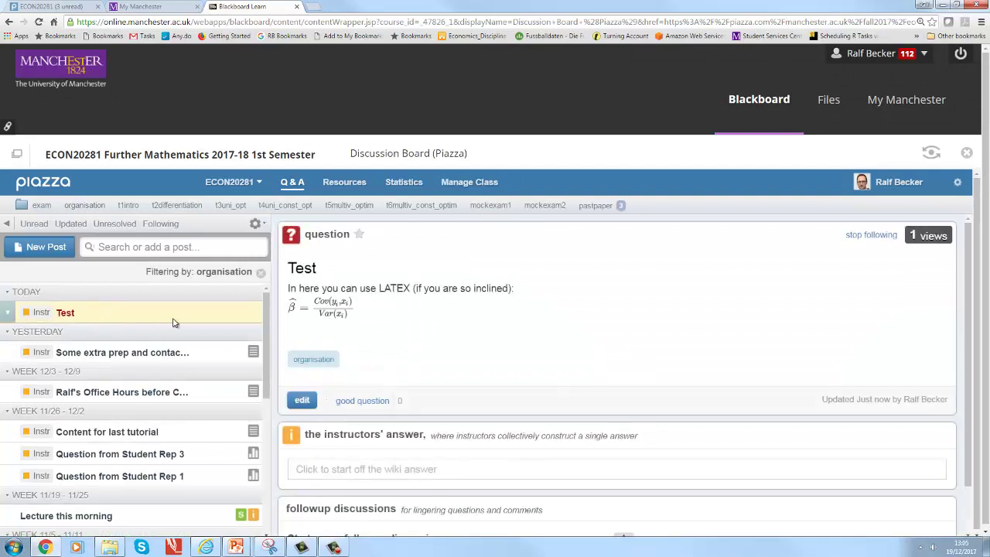
{"action": "scroll", "coordinate": [379, 327], "scroll_direction": "down", "scroll_amount": 1}
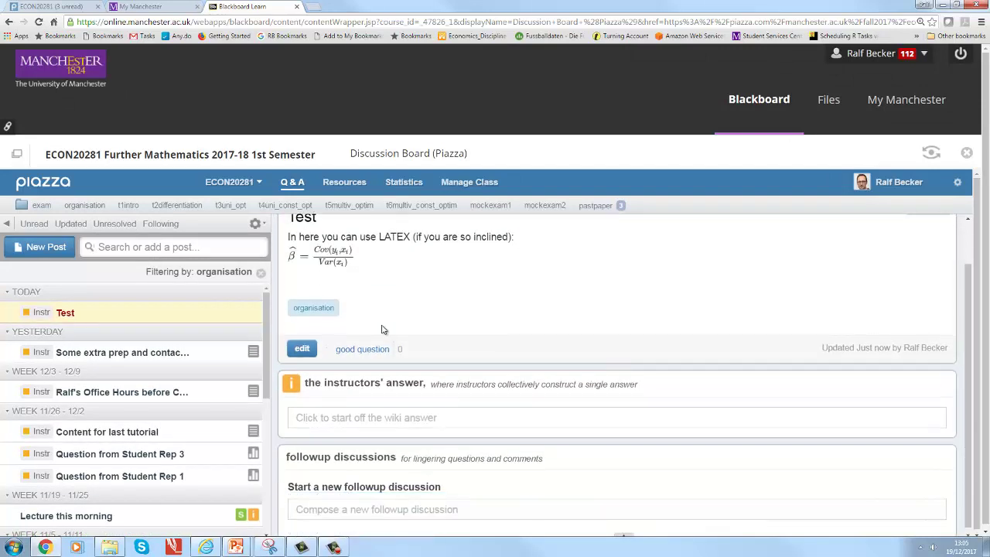
{"action": "scroll", "coordinate": [381, 329], "scroll_direction": "up", "scroll_amount": 1}
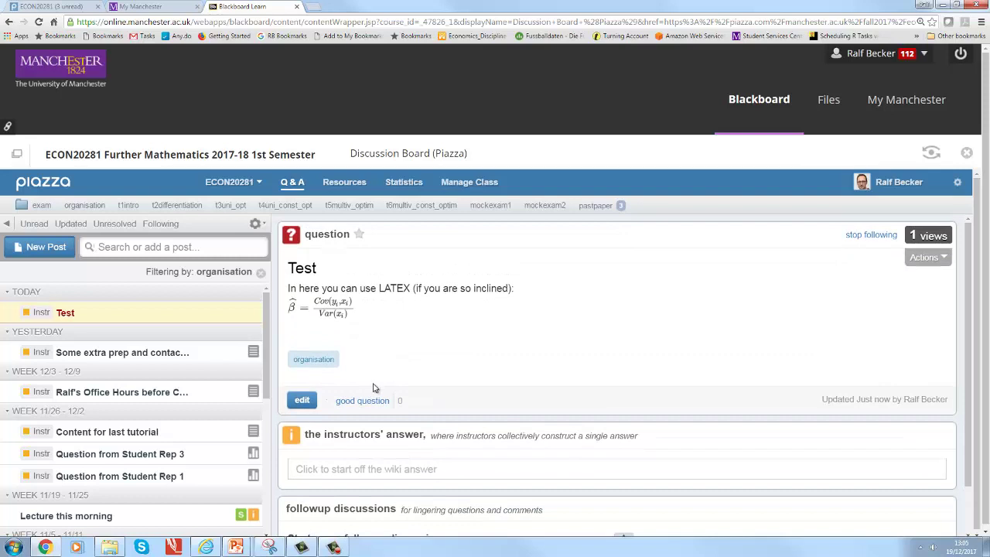
{"action": "scroll", "coordinate": [373, 388], "scroll_direction": "down", "scroll_amount": 1}
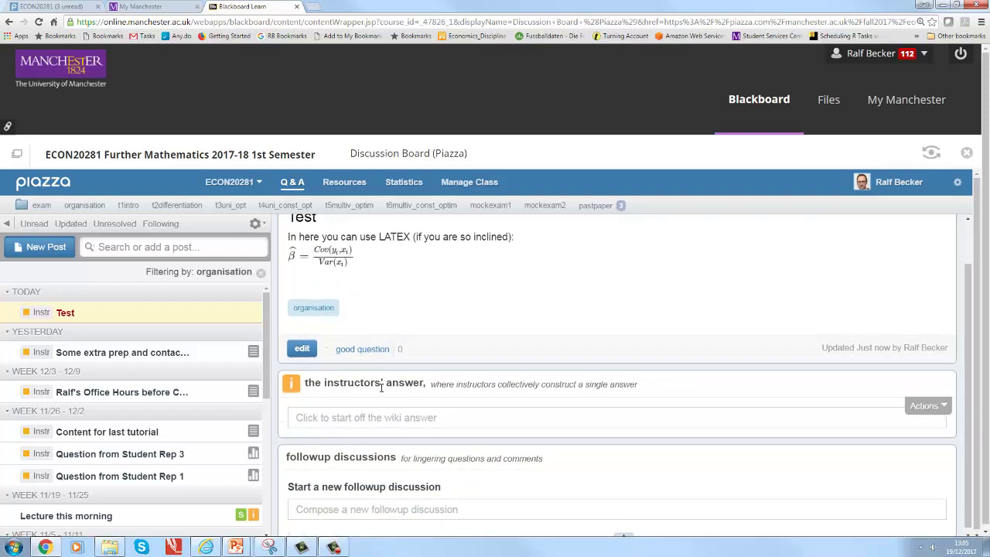
{"action": "scroll", "coordinate": [369, 424], "scroll_direction": "down", "scroll_amount": 1}
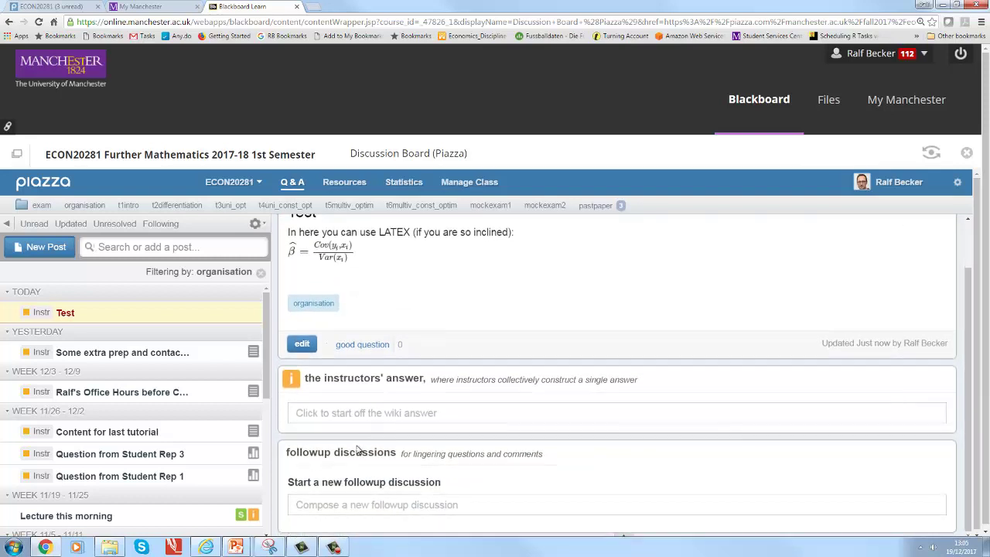
{"action": "scroll", "coordinate": [394, 347], "scroll_direction": "up", "scroll_amount": 1}
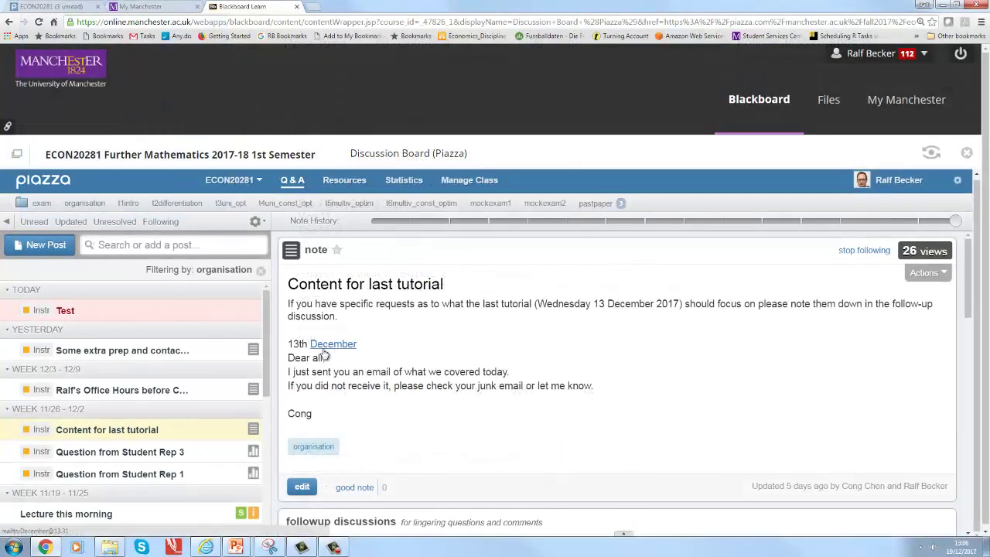
Scroll through the followup discussions of the 'Content for last tutorial' note
{"action": "scroll", "coordinate": [351, 381], "scroll_direction": "down", "scroll_amount": 3}
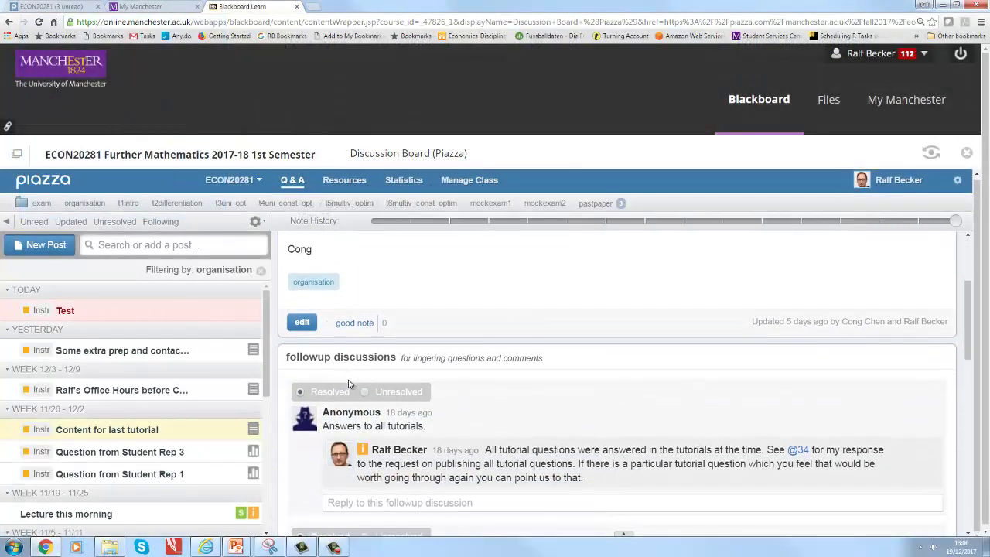
{"action": "scroll", "coordinate": [350, 384], "scroll_direction": "down", "scroll_amount": 5}
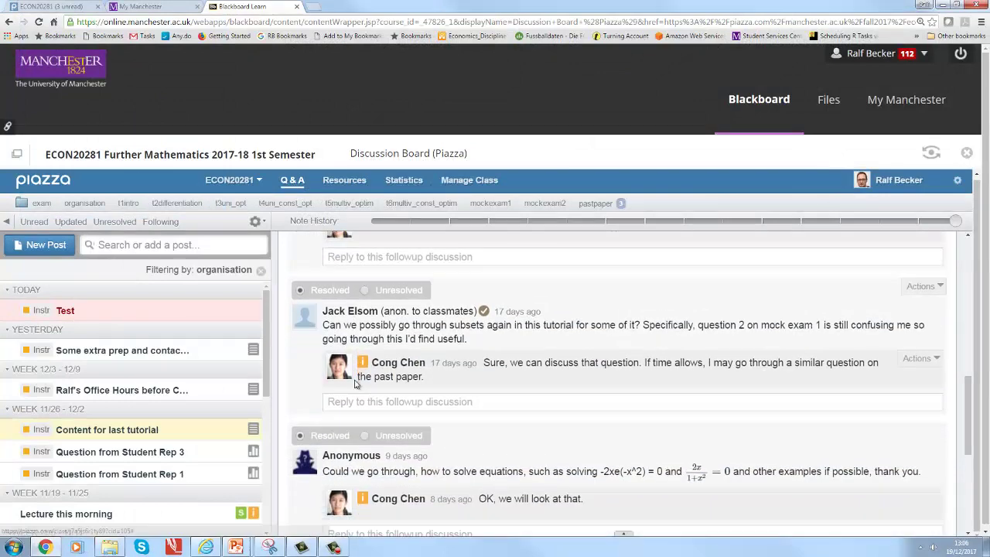
{"action": "scroll", "coordinate": [356, 383], "scroll_direction": "down", "scroll_amount": 3}
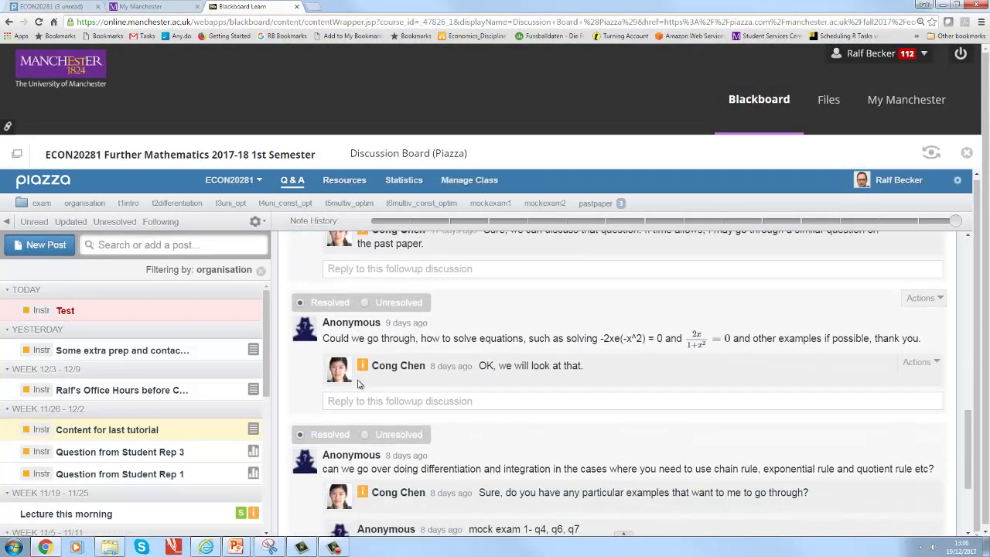
{"action": "scroll", "coordinate": [357, 384], "scroll_direction": "down", "scroll_amount": 3}
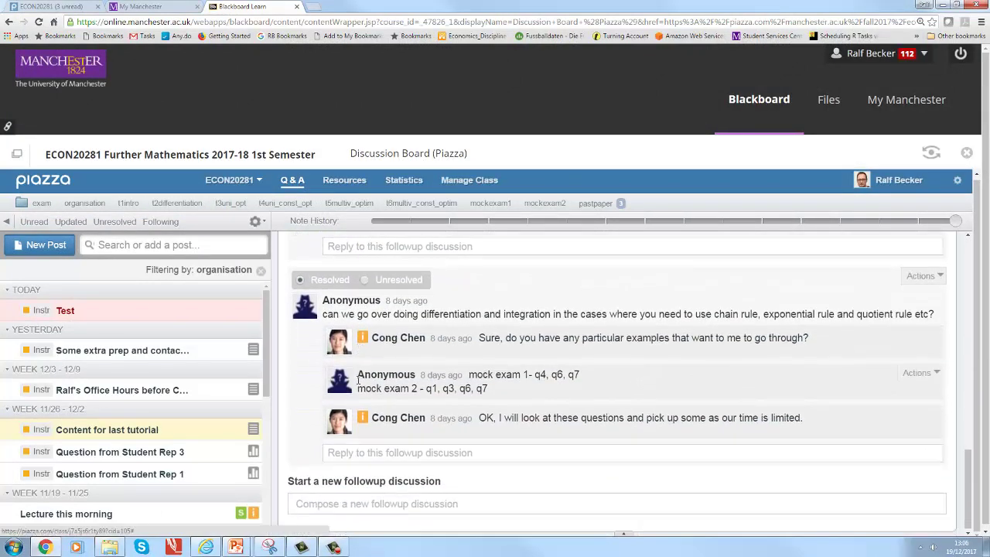
{"action": "scroll", "coordinate": [358, 379], "scroll_direction": "up", "scroll_amount": 1}
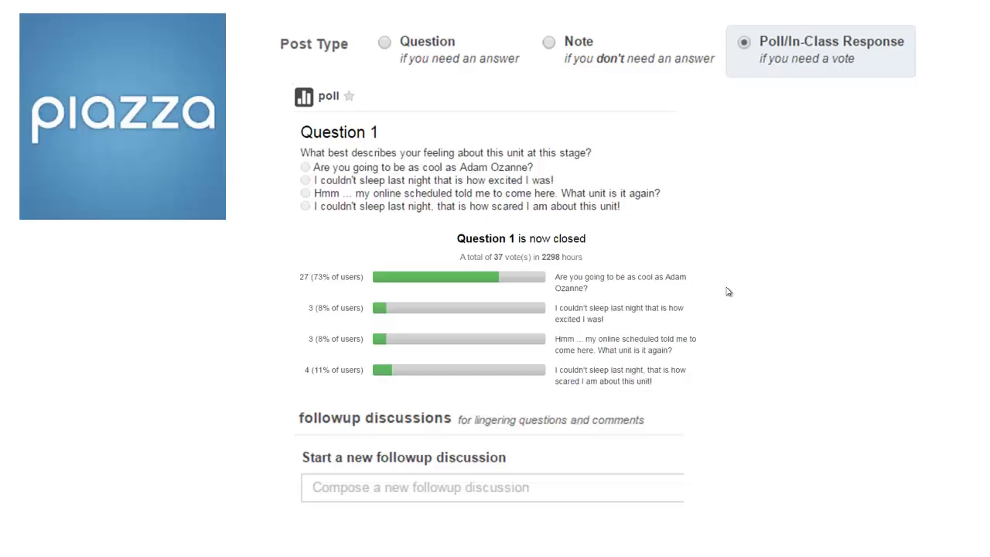
Leave the poll explainer slides and return to the Piazza board in the browser
{"action": "key", "text": "alt+Tab"}
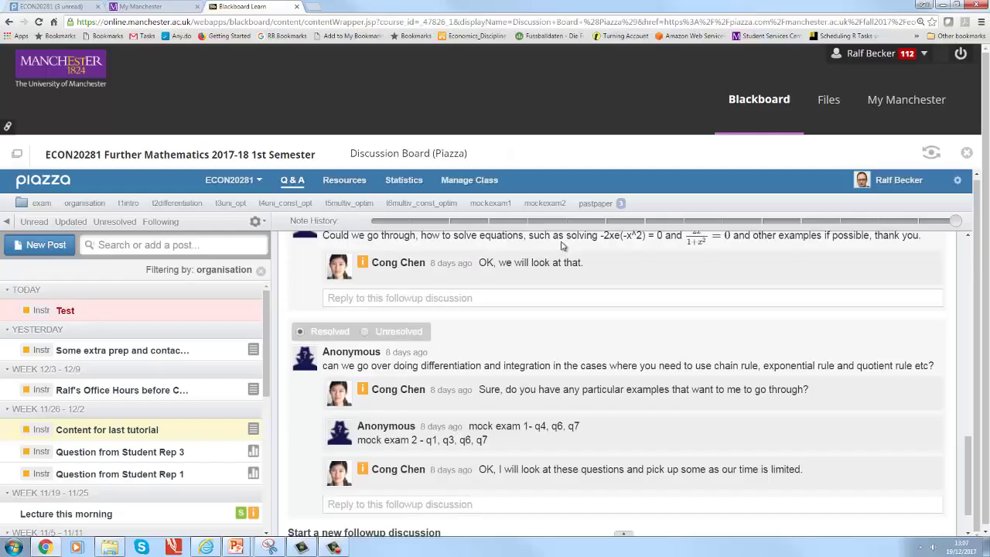
Start a new post with Poll/In-Class Response as its post type
{"action": "left_click", "coordinate": [51, 246]}
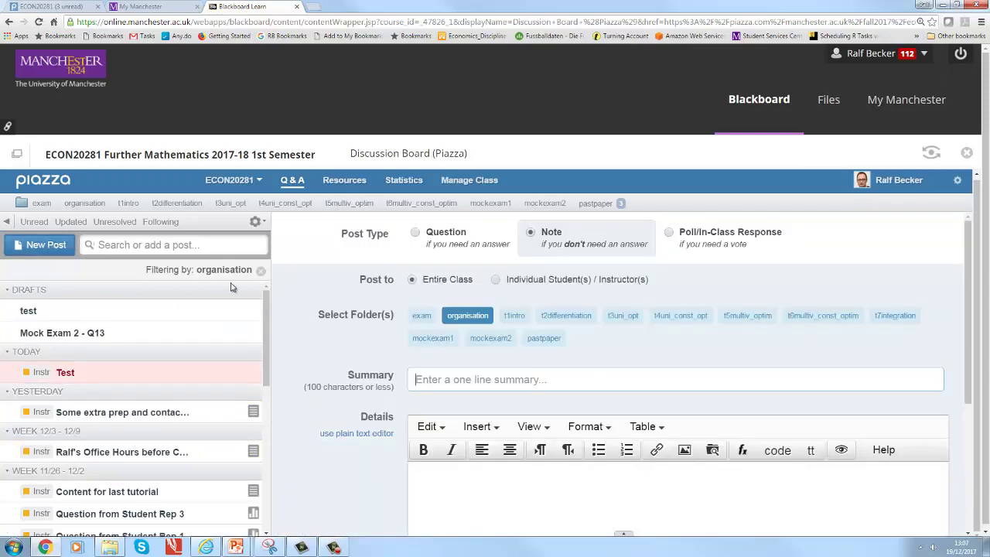
{"action": "left_click", "coordinate": [721, 236]}
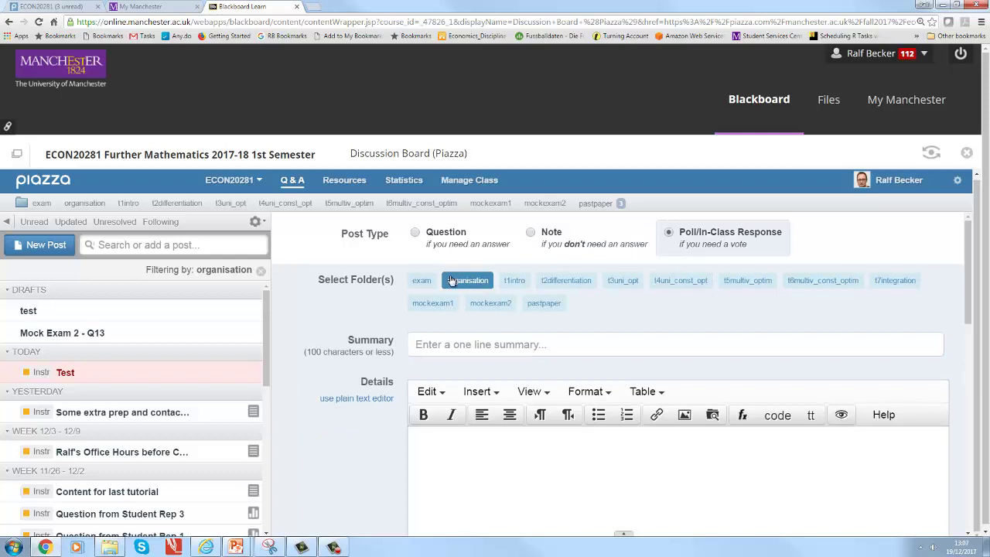
{"action": "scroll", "coordinate": [446, 337], "scroll_direction": "down", "scroll_amount": 1}
{"action": "scroll", "coordinate": [443, 340], "scroll_direction": "down", "scroll_amount": 3}
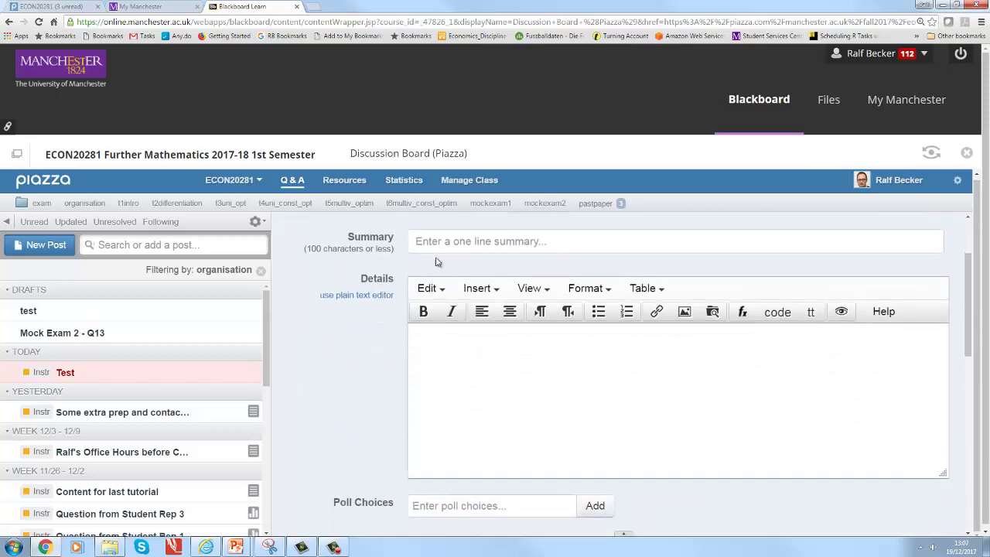
Review poll settings: closes after 2 days, results after voting, no revotes, names hidden
{"action": "left_click", "coordinate": [461, 403]}
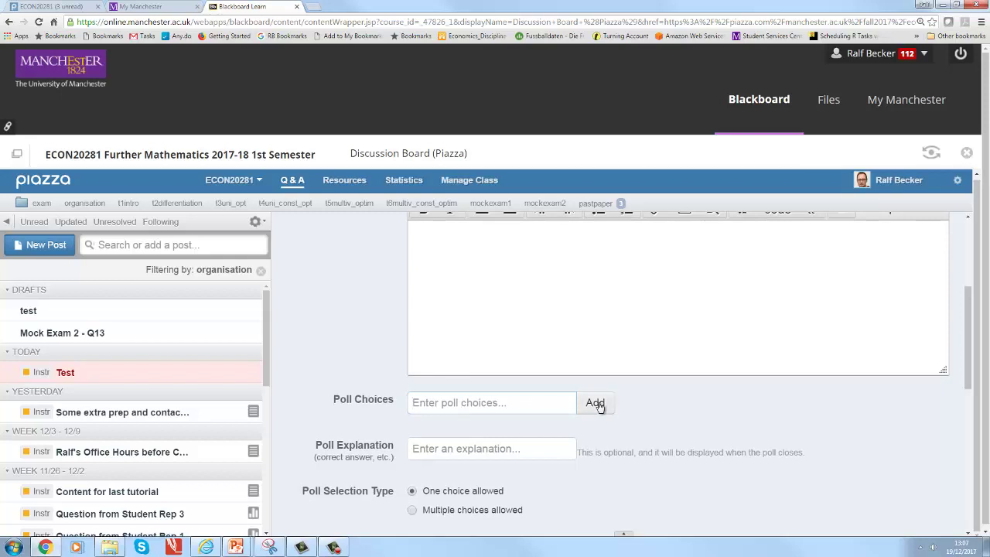
{"action": "scroll", "coordinate": [395, 421], "scroll_direction": "down", "scroll_amount": 1}
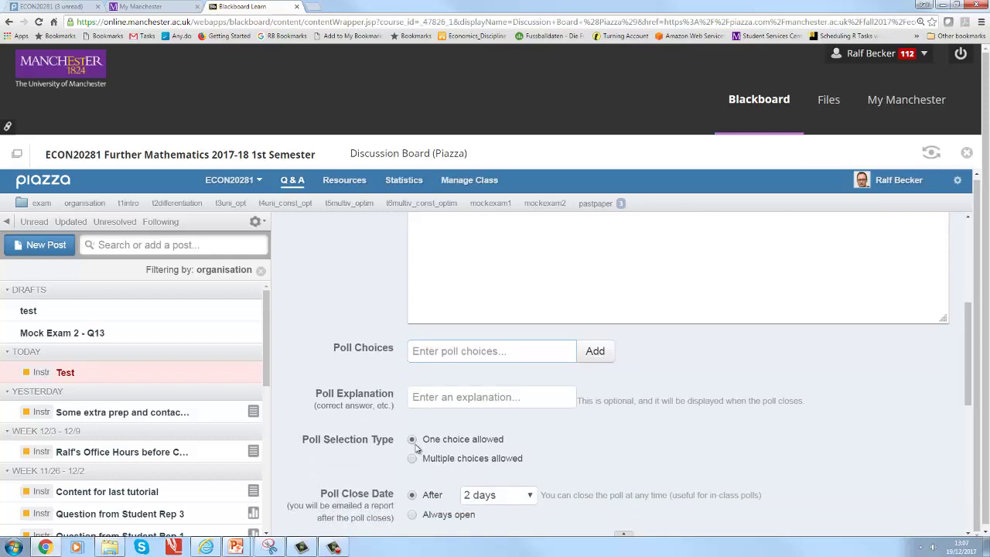
{"action": "scroll", "coordinate": [414, 496], "scroll_direction": "down", "scroll_amount": 2}
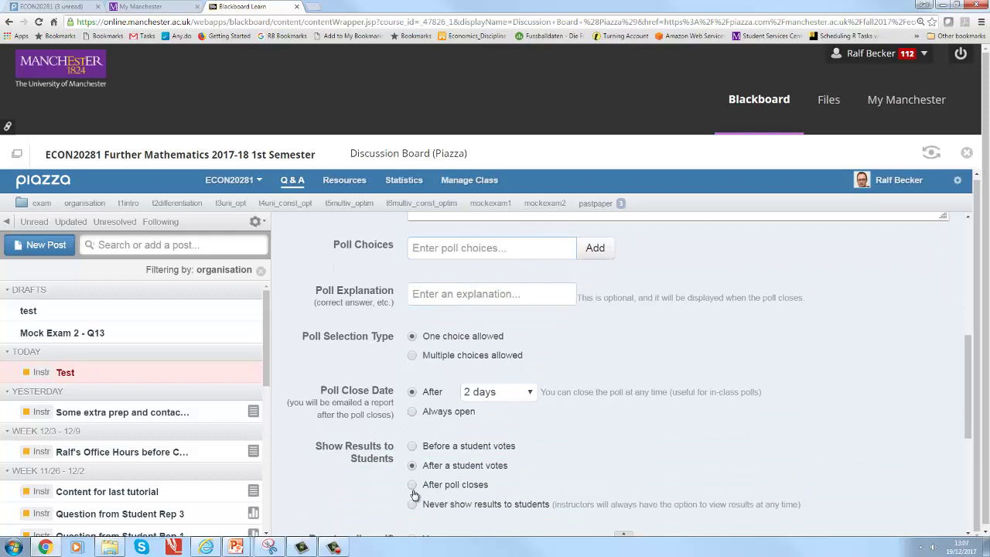
{"action": "scroll", "coordinate": [410, 433], "scroll_direction": "down", "scroll_amount": 2}
{"action": "scroll", "coordinate": [417, 371], "scroll_direction": "down", "scroll_amount": 1}
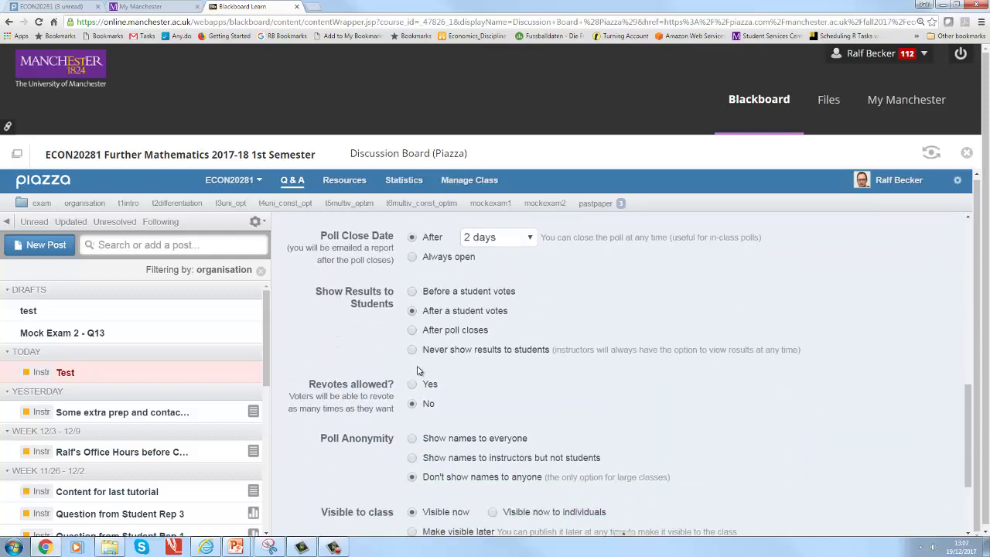
{"action": "scroll", "coordinate": [416, 371], "scroll_direction": "down", "scroll_amount": 1}
{"action": "scroll", "coordinate": [427, 354], "scroll_direction": "down", "scroll_amount": 1}
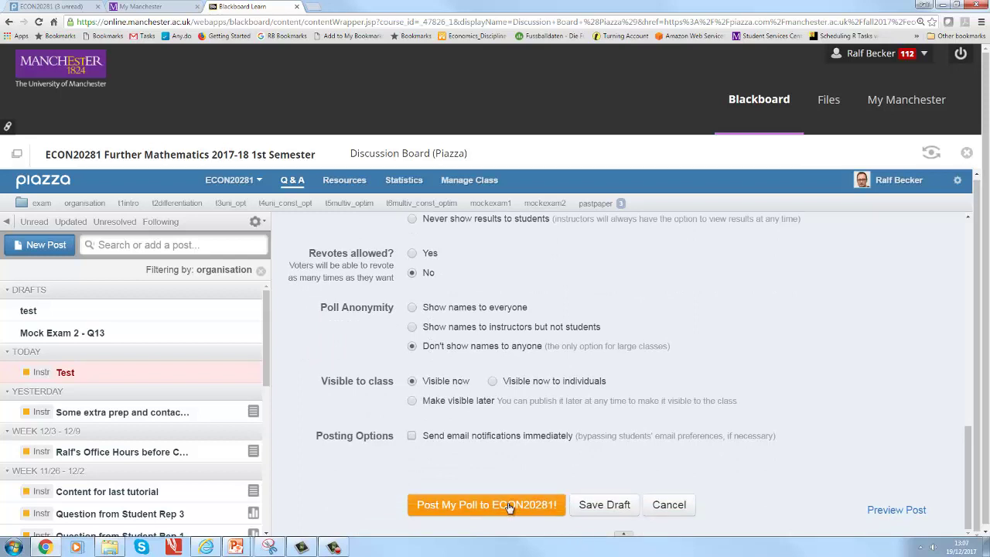
Scroll to Question 3's closed poll showing 35 votes, per-choice percentages and the explanation
{"action": "scroll", "coordinate": [170, 437], "scroll_direction": "down", "scroll_amount": 5}
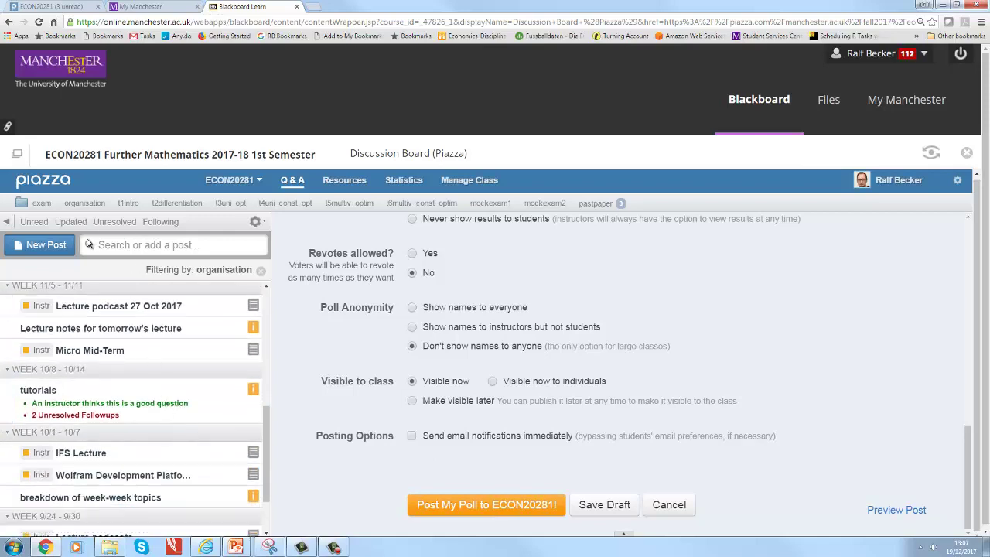
{"action": "scroll", "coordinate": [162, 395], "scroll_direction": "down", "scroll_amount": 1}
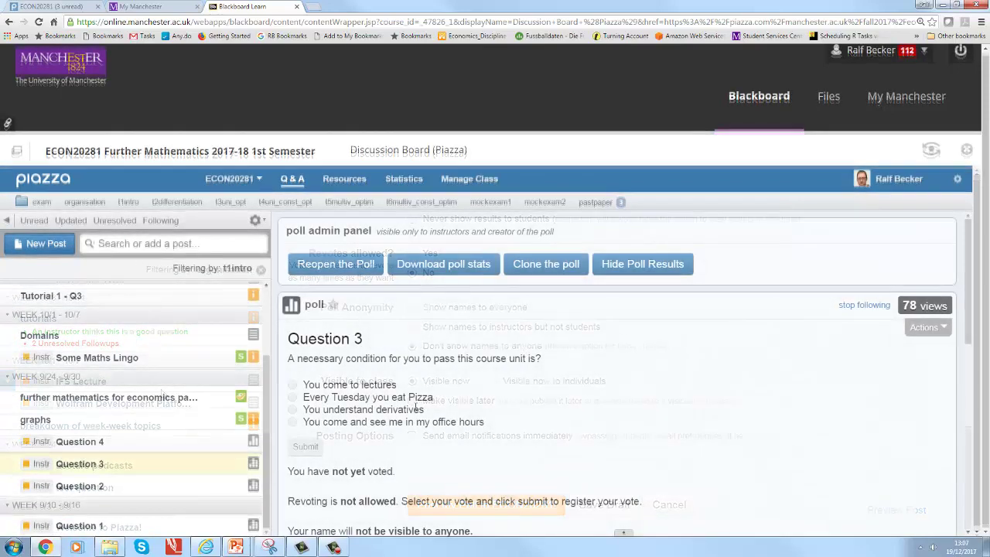
{"action": "scroll", "coordinate": [393, 409], "scroll_direction": "down", "scroll_amount": 2}
{"action": "scroll", "coordinate": [393, 410], "scroll_direction": "down", "scroll_amount": 1}
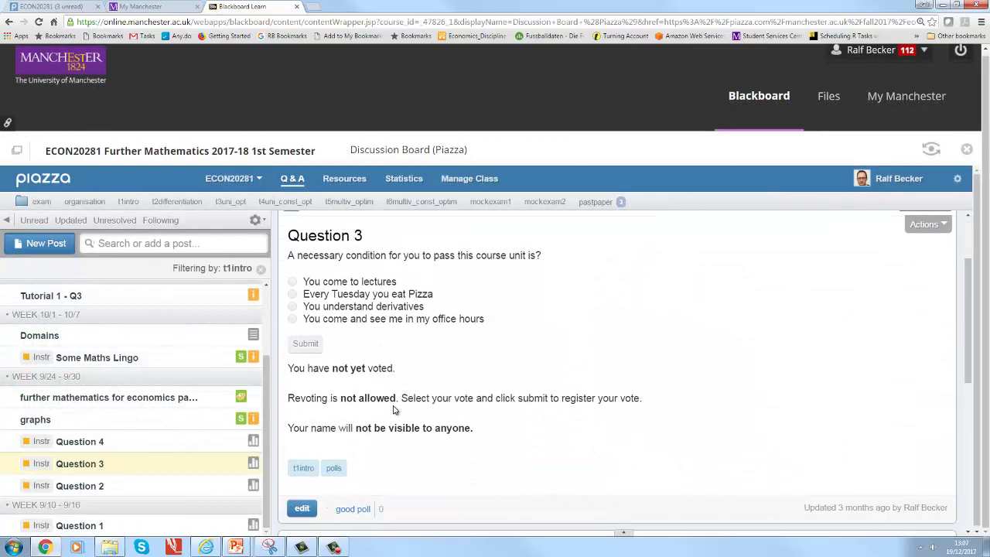
{"action": "scroll", "coordinate": [392, 410], "scroll_direction": "down", "scroll_amount": 4}
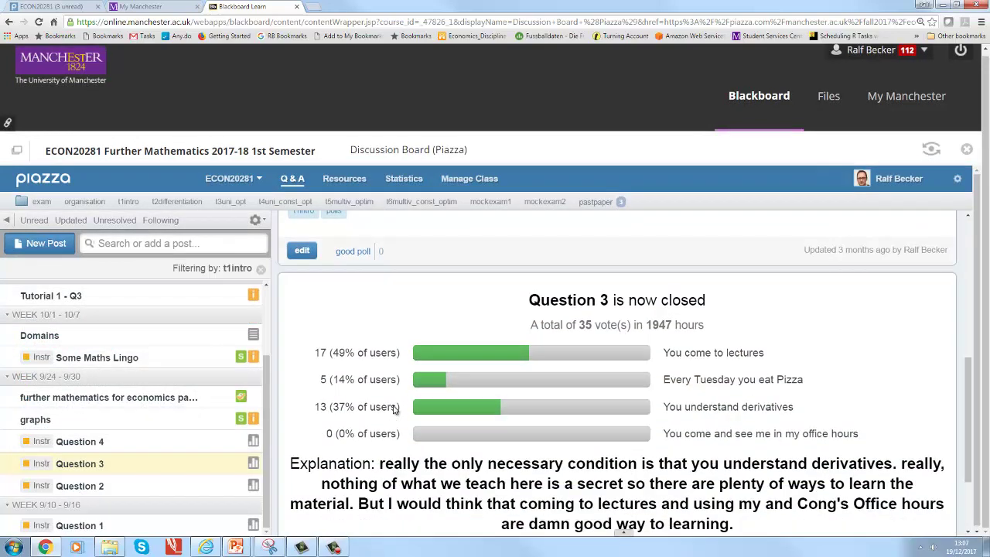
{"action": "scroll", "coordinate": [363, 364], "scroll_direction": "down", "scroll_amount": 1}
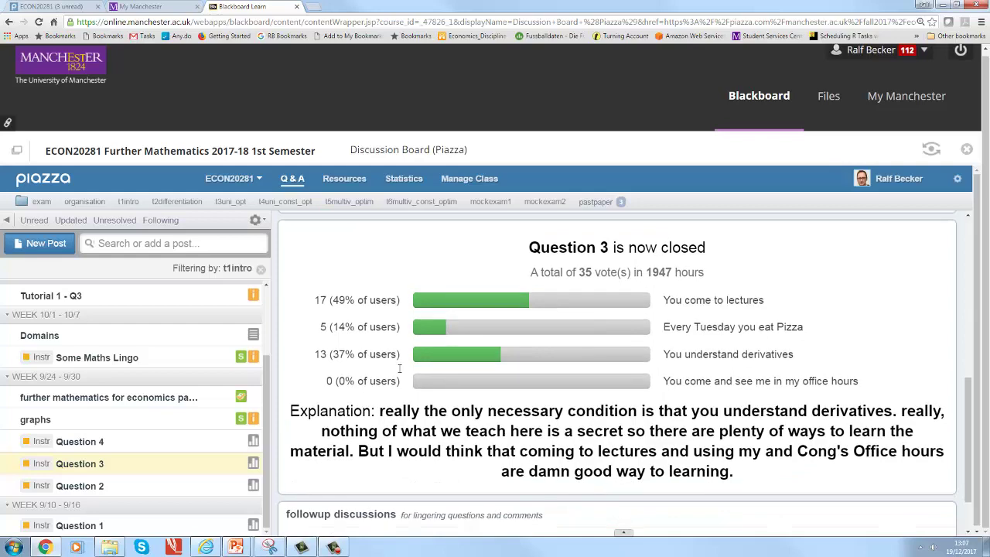
{"action": "scroll", "coordinate": [442, 345], "scroll_direction": "down", "scroll_amount": 1}
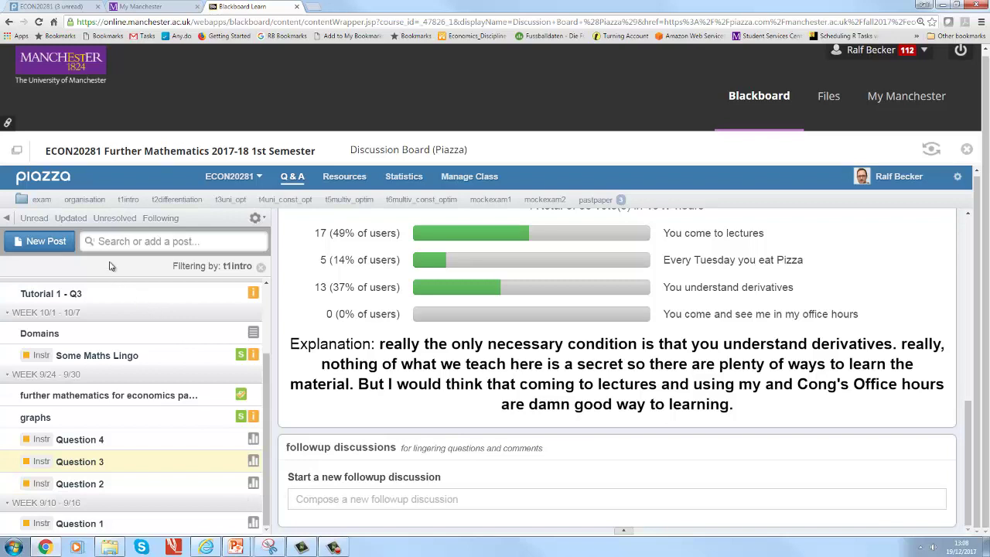
Open 'Tutorial 2 - Questions 3' from the t2differentiation folder's unread posts
{"action": "left_click", "coordinate": [36, 222]}
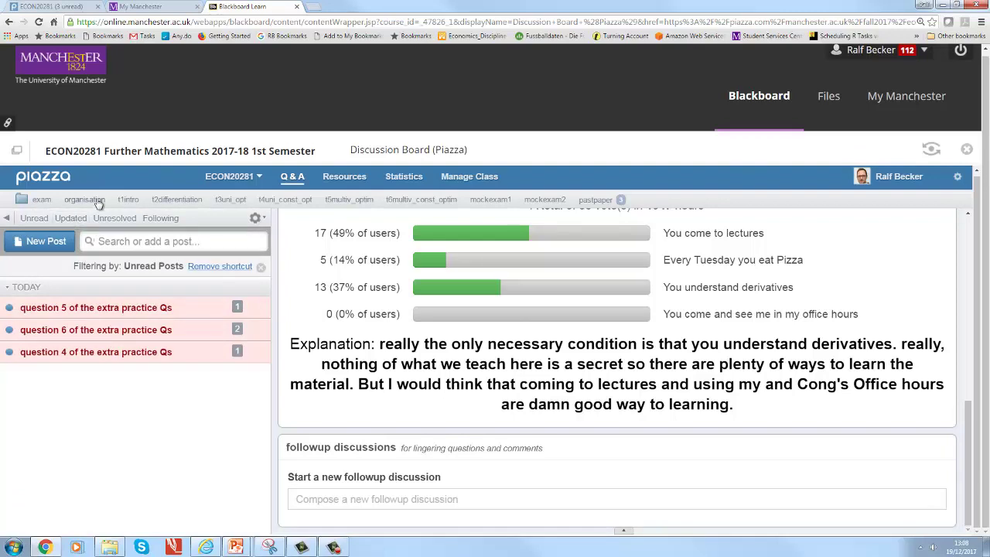
{"action": "left_click", "coordinate": [175, 200]}
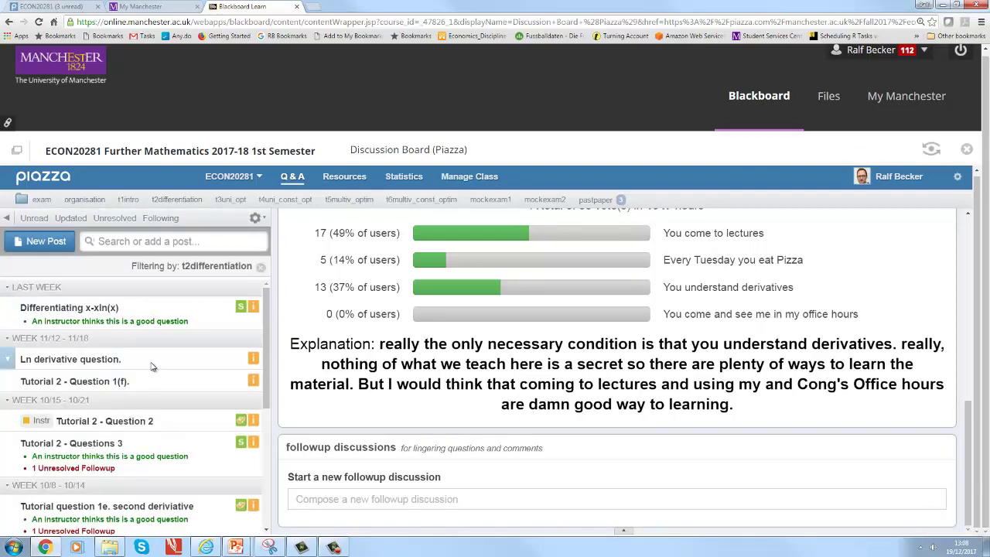
{"action": "left_click", "coordinate": [111, 457]}
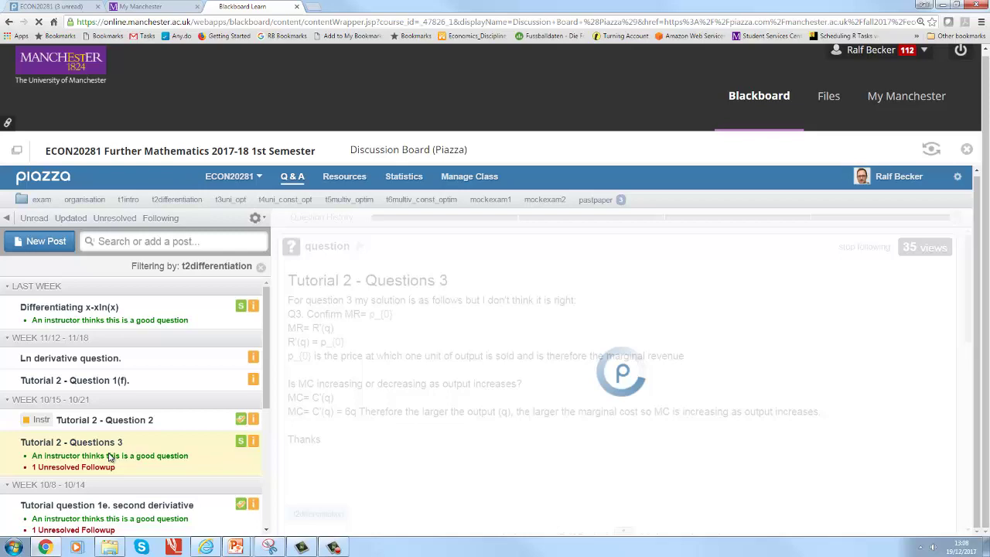
Read through its students' answer, instructors' answer and the instructor's followup reply
{"action": "scroll", "coordinate": [320, 407], "scroll_direction": "down", "scroll_amount": 1}
{"action": "scroll", "coordinate": [319, 407], "scroll_direction": "down", "scroll_amount": 2}
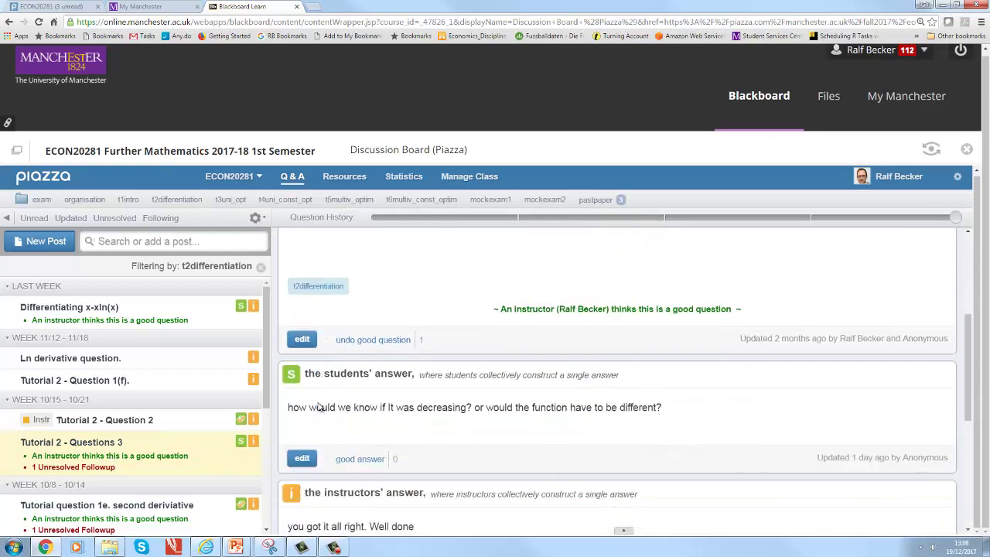
{"action": "scroll", "coordinate": [317, 407], "scroll_direction": "down", "scroll_amount": 2}
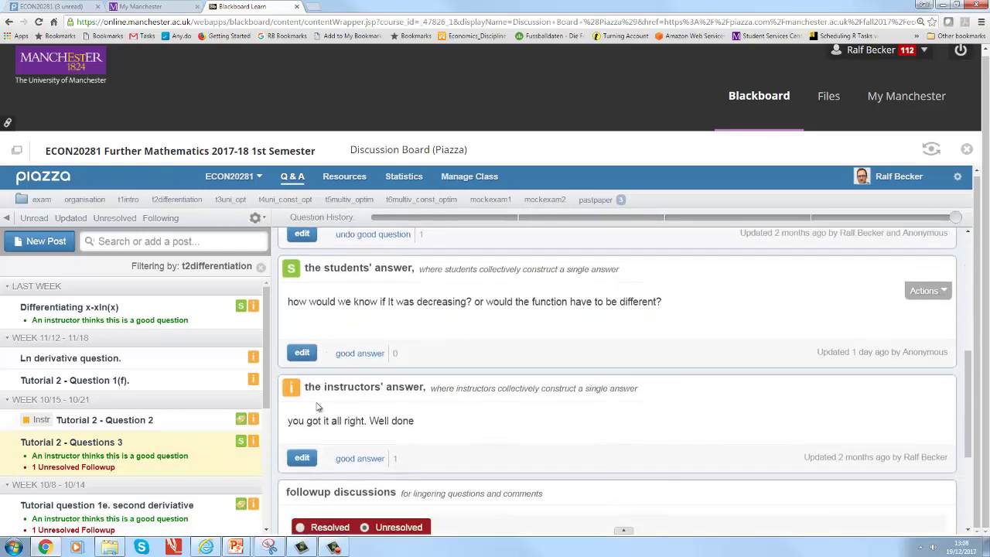
{"action": "scroll", "coordinate": [316, 406], "scroll_direction": "down", "scroll_amount": 1}
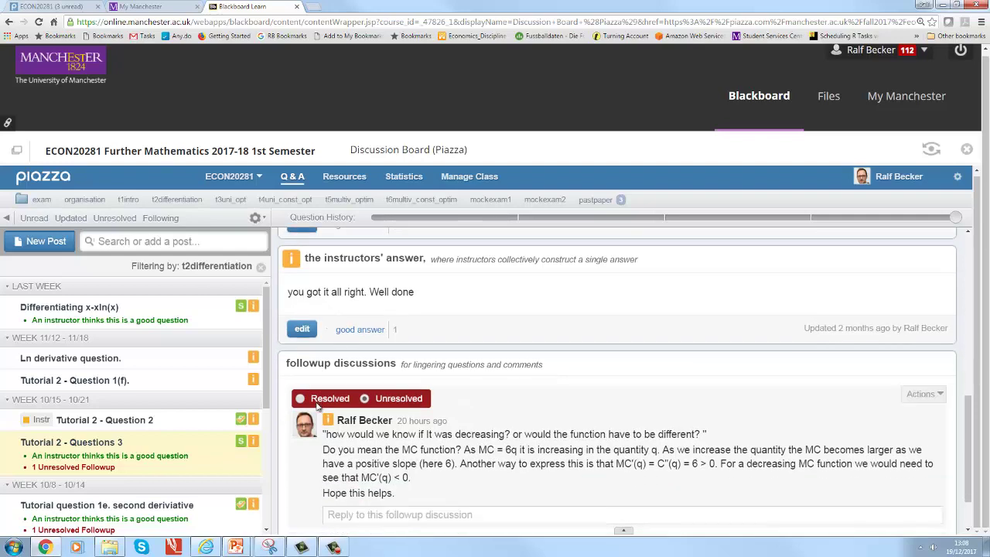
{"action": "scroll", "coordinate": [379, 418], "scroll_direction": "down", "scroll_amount": 1}
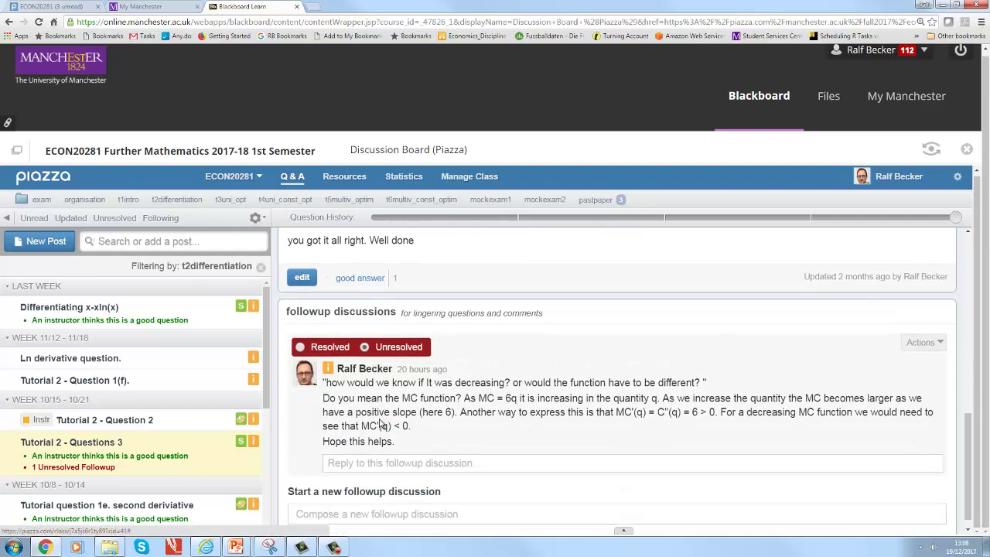
{"action": "scroll", "coordinate": [379, 419], "scroll_direction": "up", "scroll_amount": 2}
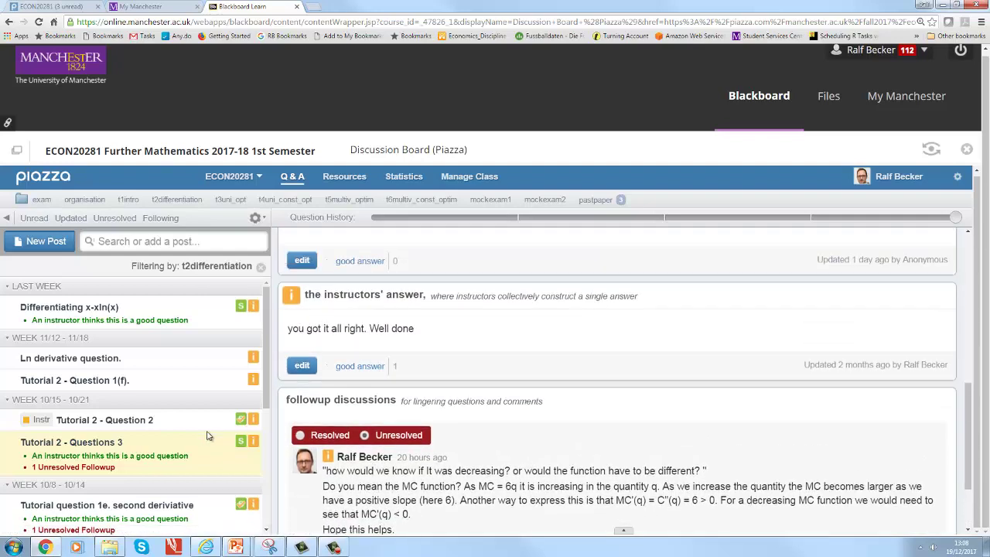
Open 'Tutorial question 1e. second derivative' and view its endorsed product-rule students' answer
{"action": "left_click", "coordinate": [149, 516]}
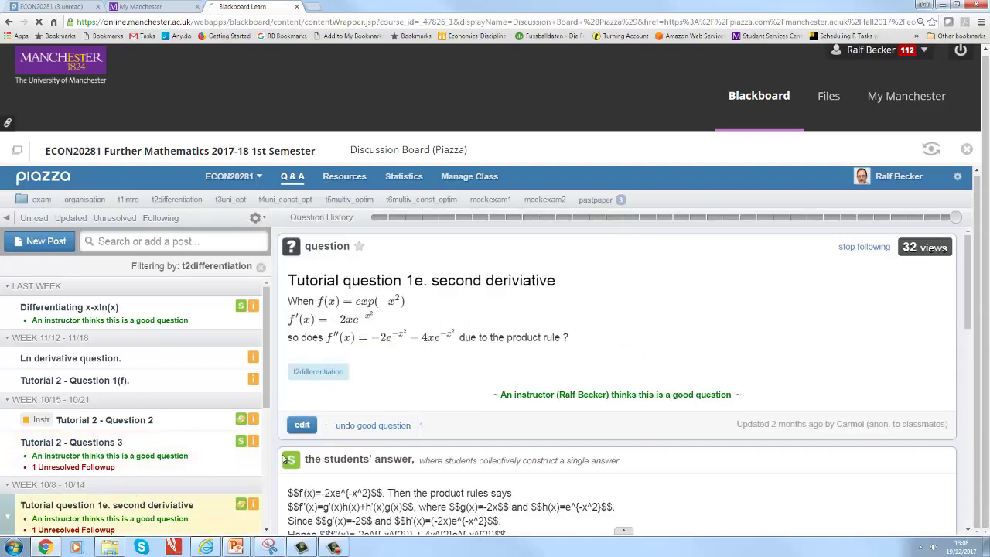
{"action": "scroll", "coordinate": [368, 445], "scroll_direction": "down", "scroll_amount": 2}
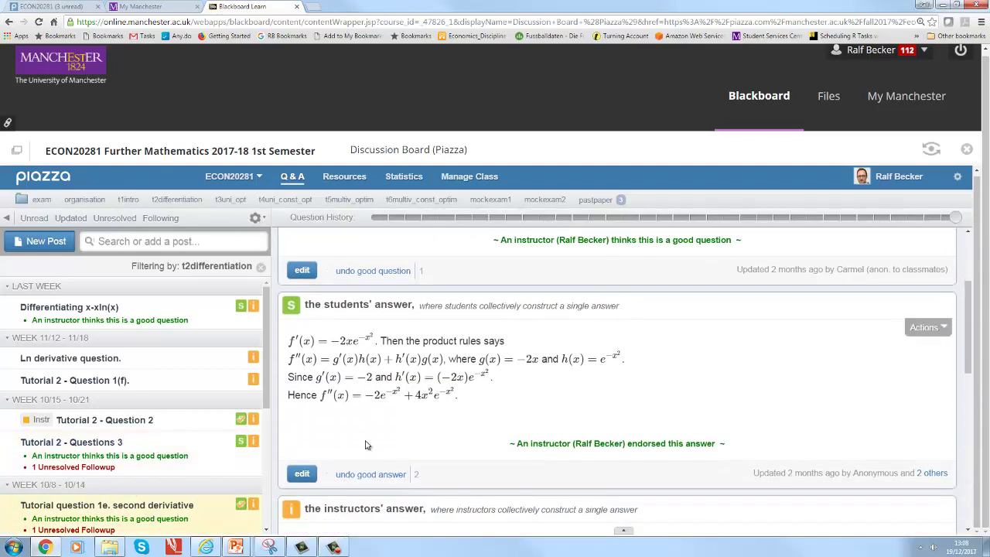
{"action": "scroll", "coordinate": [365, 437], "scroll_direction": "down", "scroll_amount": 1}
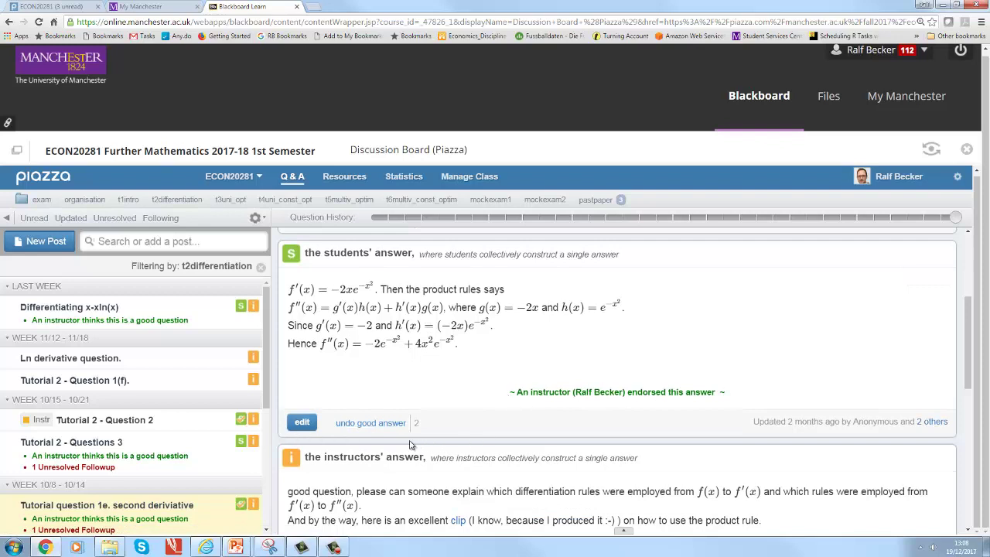
{"action": "scroll", "coordinate": [396, 444], "scroll_direction": "down", "scroll_amount": 1}
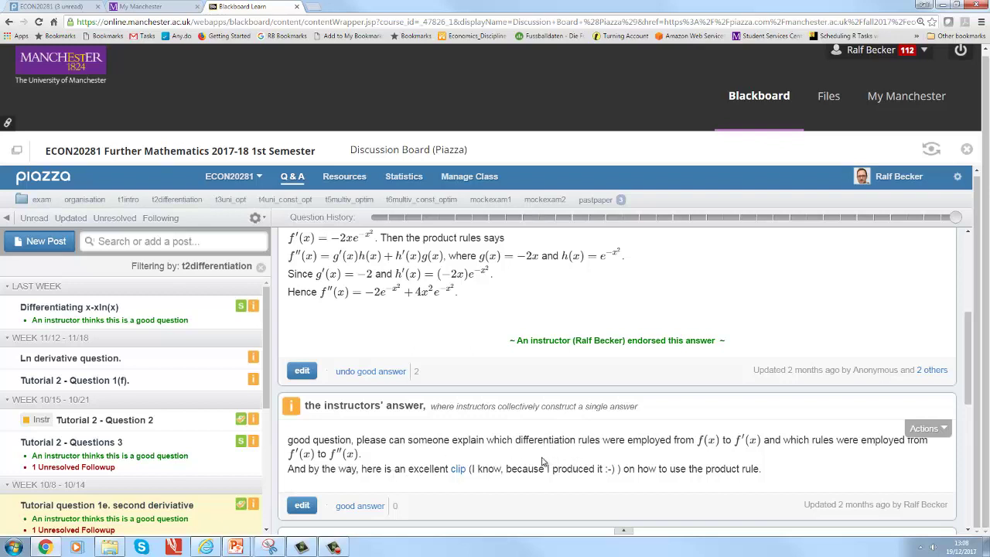
{"action": "scroll", "coordinate": [520, 458], "scroll_direction": "up", "scroll_amount": 2}
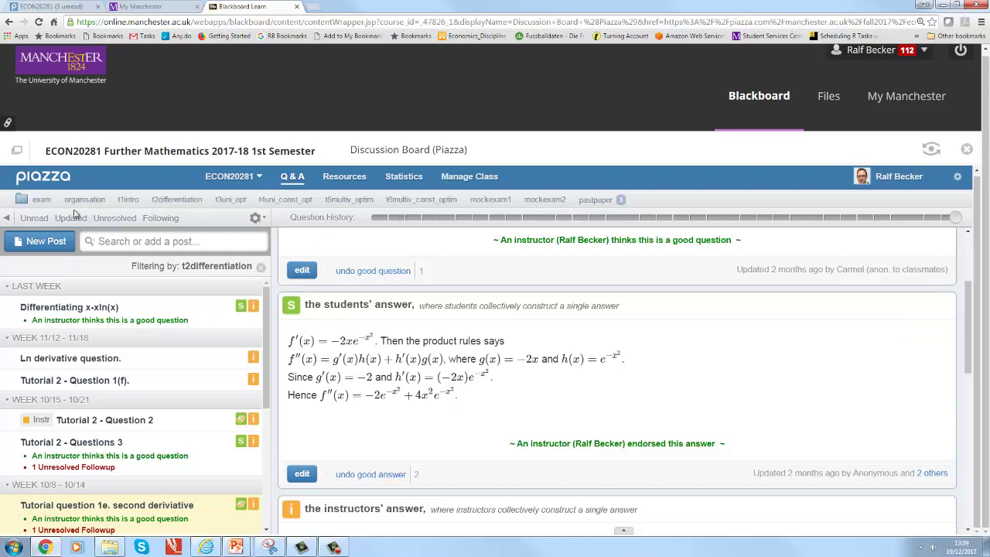
Filter to the exam folder and open the 'Some extra prep and contact info' note
{"action": "left_click", "coordinate": [43, 201]}
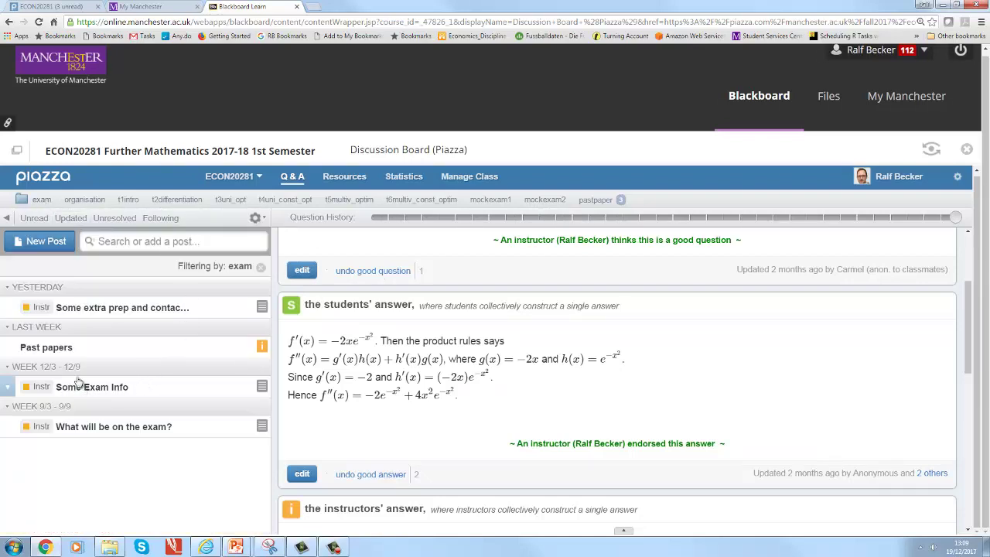
{"action": "left_click", "coordinate": [118, 308]}
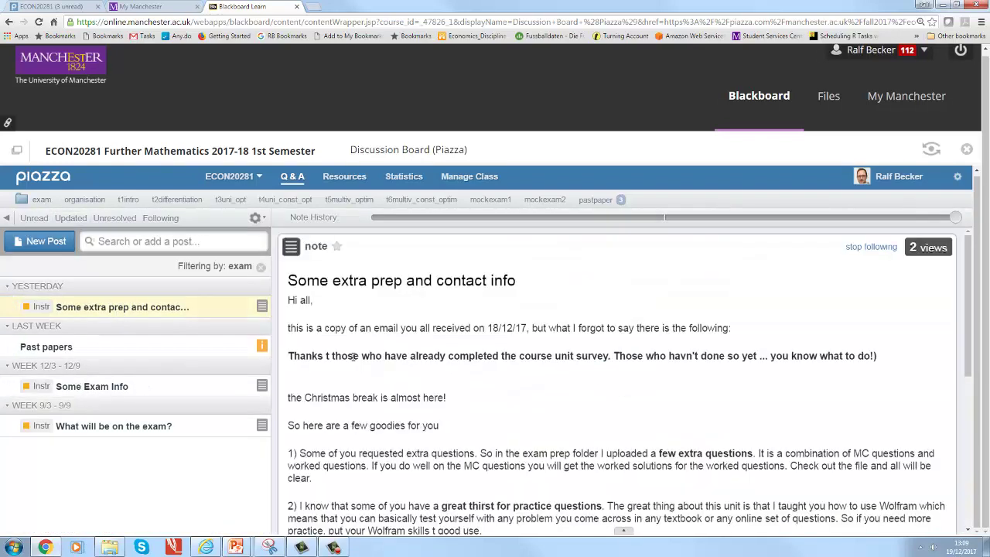
{"action": "scroll", "coordinate": [404, 353], "scroll_direction": "down", "scroll_amount": 3}
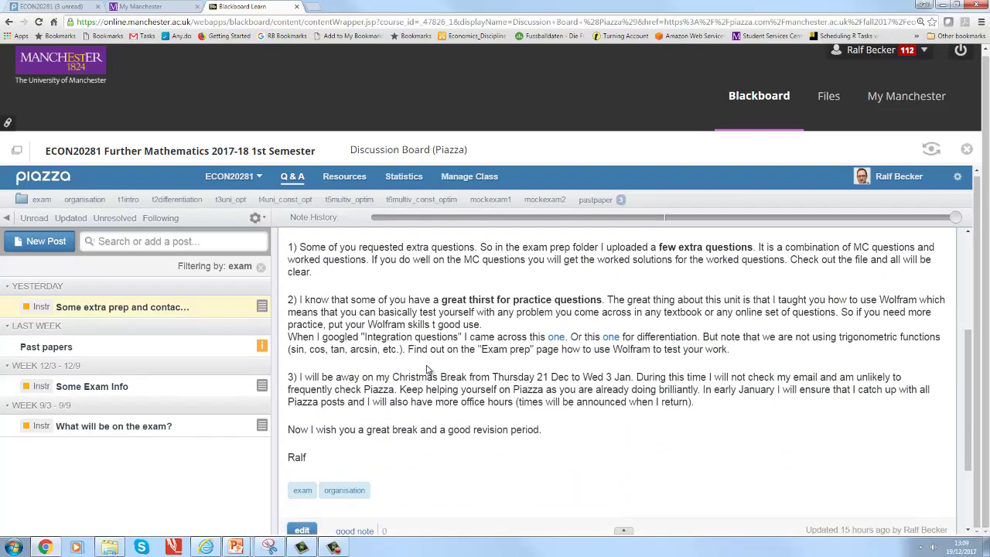
{"action": "scroll", "coordinate": [421, 369], "scroll_direction": "up", "scroll_amount": 1}
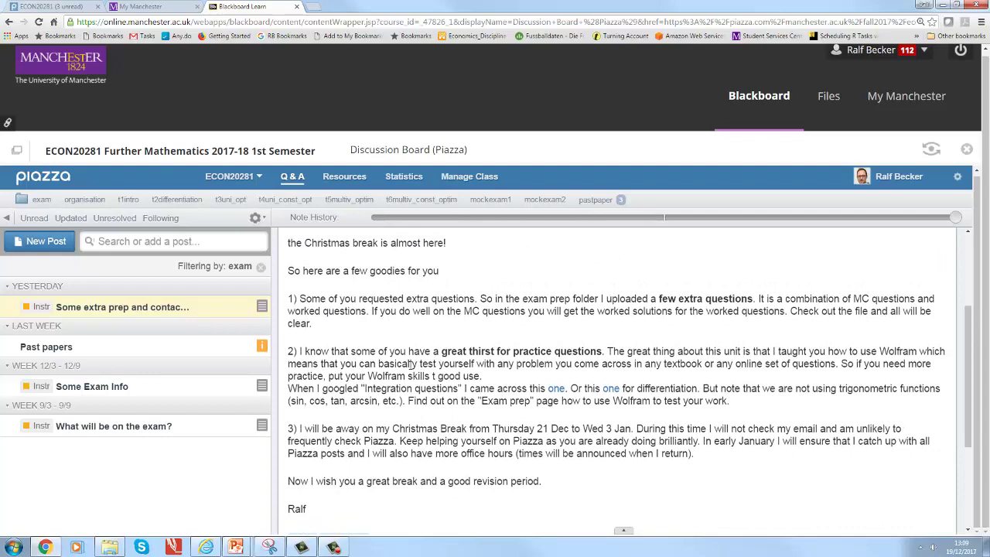
{"action": "scroll", "coordinate": [398, 364], "scroll_direction": "up", "scroll_amount": 2}
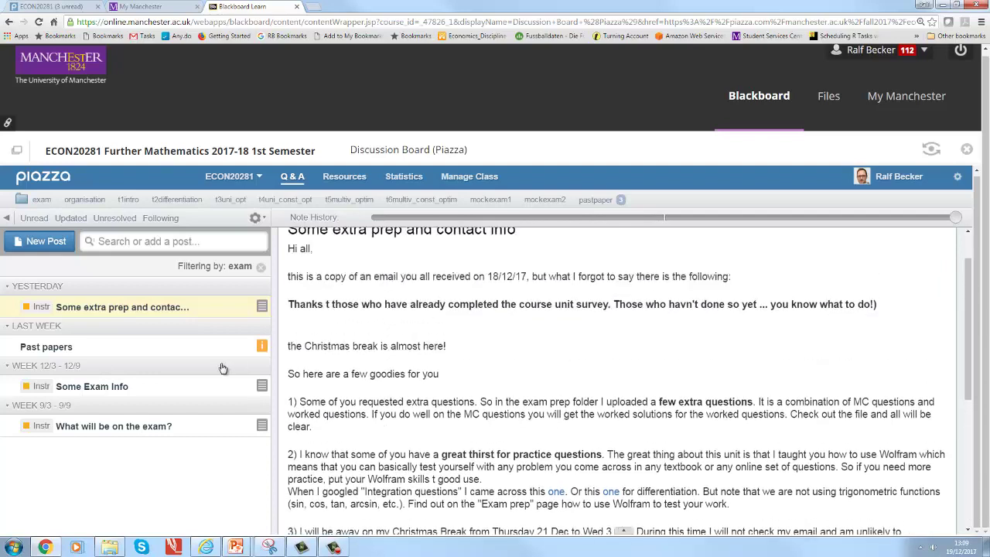
{"action": "left_click", "coordinate": [128, 389]}
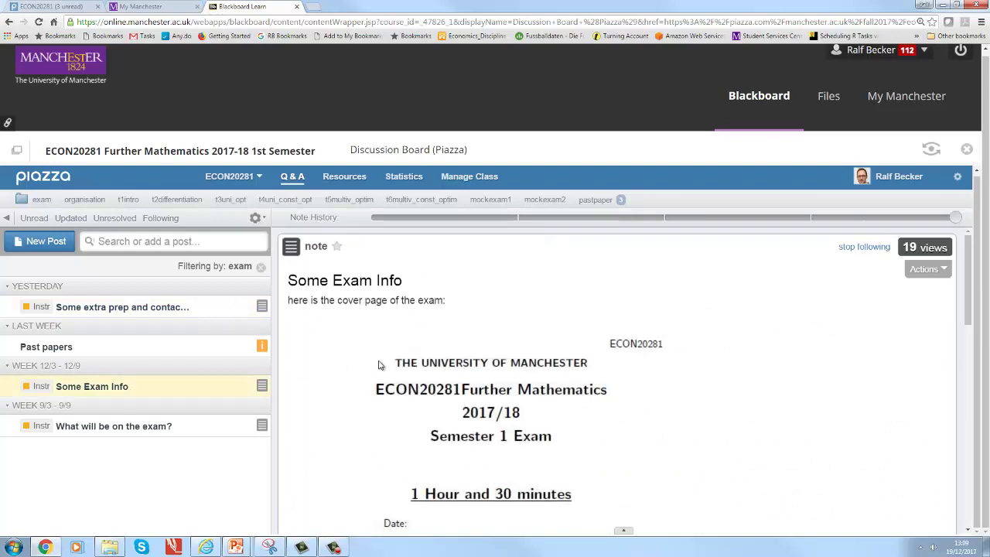
{"action": "scroll", "coordinate": [384, 363], "scroll_direction": "down", "scroll_amount": 2}
{"action": "scroll", "coordinate": [384, 363], "scroll_direction": "down", "scroll_amount": 10}
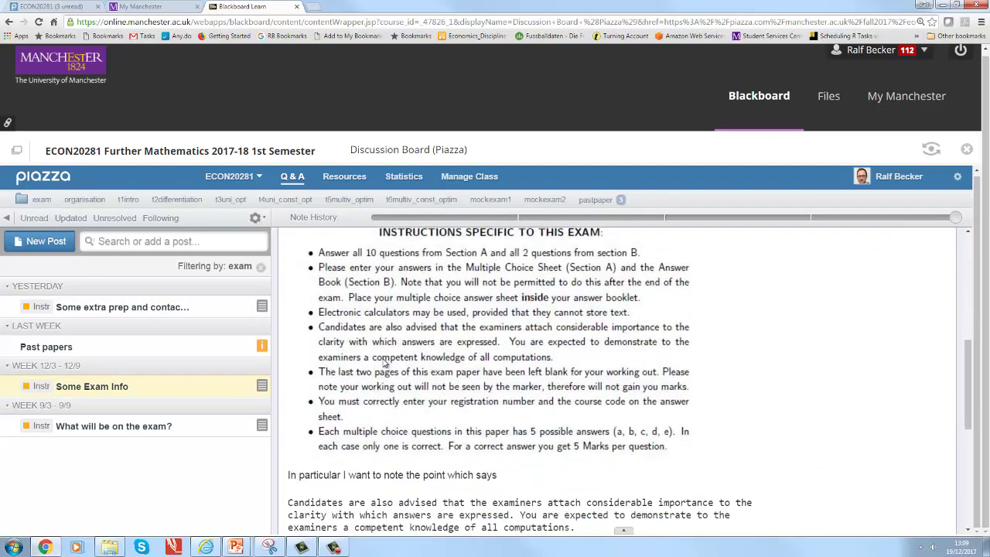
{"action": "scroll", "coordinate": [384, 358], "scroll_direction": "down", "scroll_amount": 2}
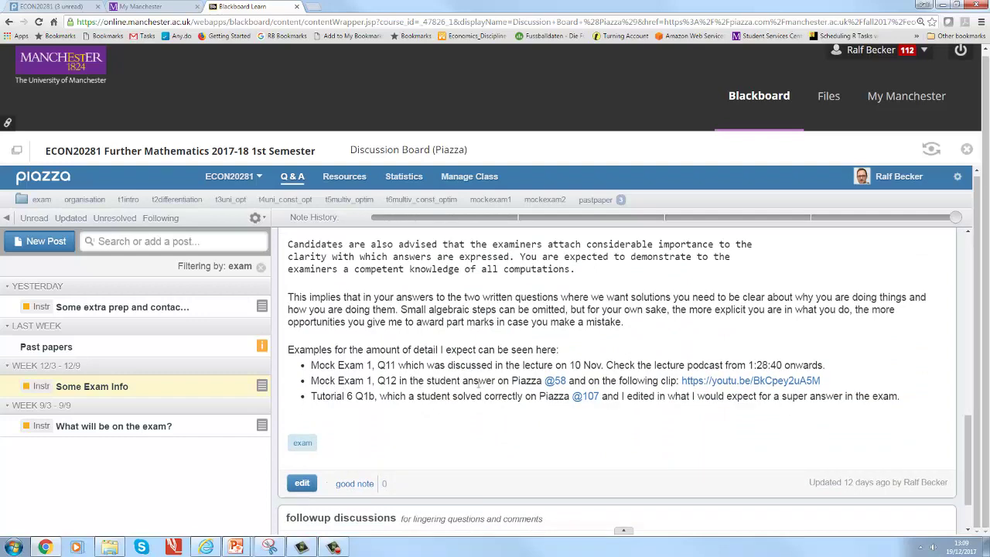
{"action": "left_click", "coordinate": [557, 383]}
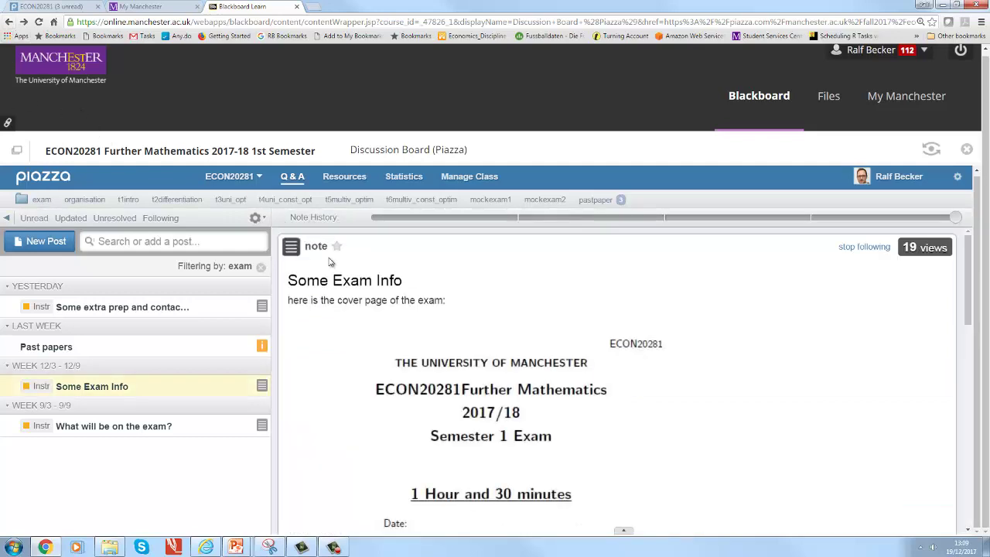
{"action": "scroll", "coordinate": [435, 376], "scroll_direction": "down", "scroll_amount": 5}
{"action": "scroll", "coordinate": [435, 376], "scroll_direction": "down", "scroll_amount": 3}
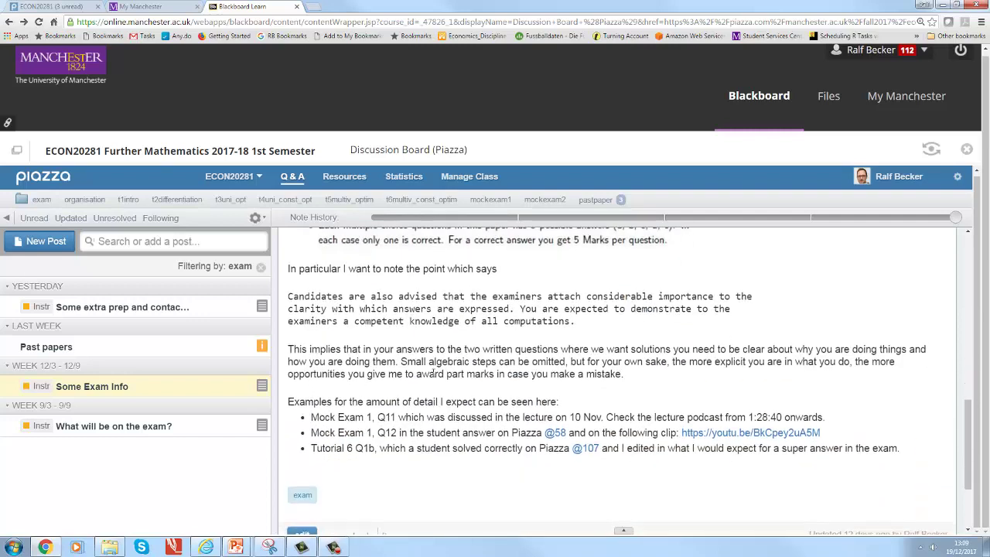
Filter to the t3uni_opt folder and check the link numbers for Question BCO 1 and Question Query
{"action": "left_click", "coordinate": [217, 201]}
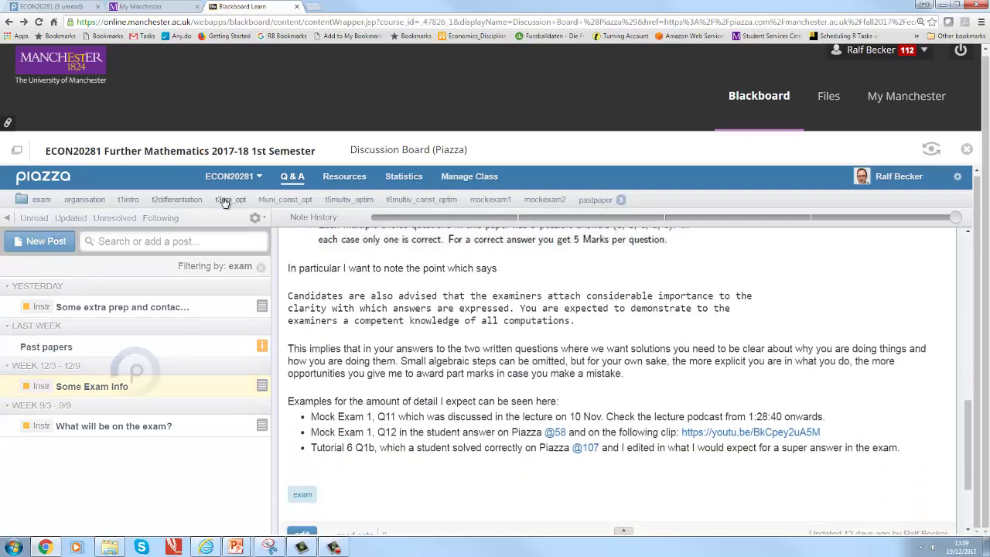
{"action": "left_click", "coordinate": [8, 345]}
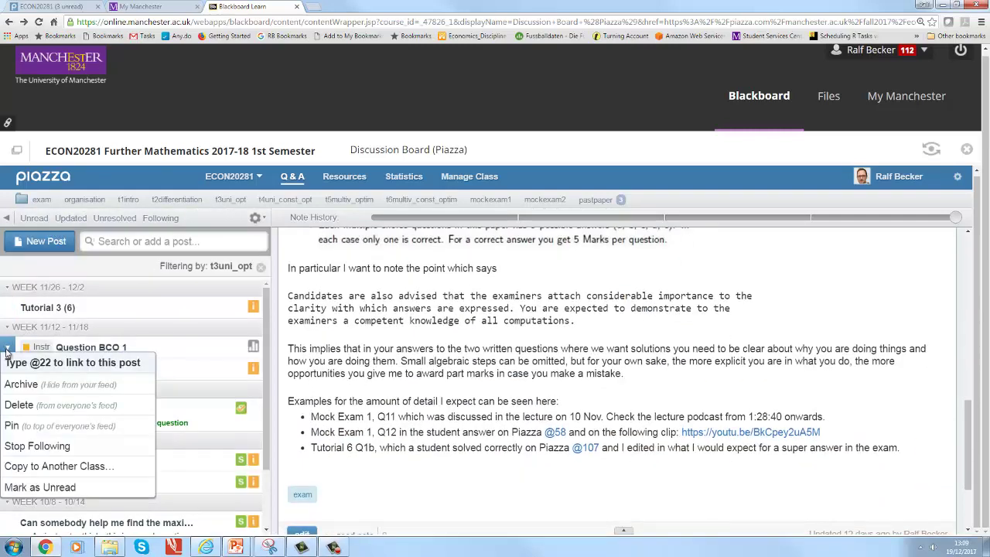
{"action": "left_click", "coordinate": [48, 365]}
{"action": "left_click", "coordinate": [8, 479]}
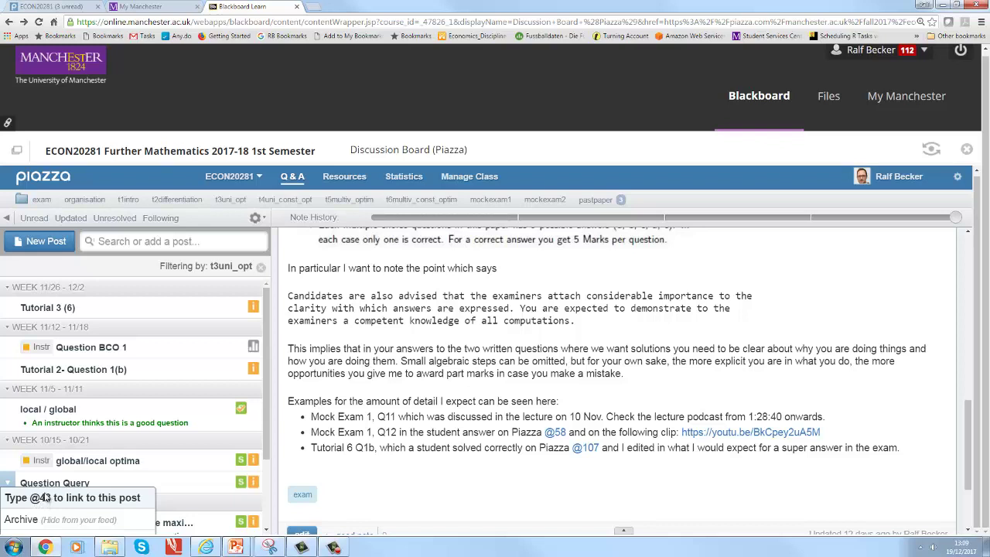
{"action": "left_click", "coordinate": [45, 499]}
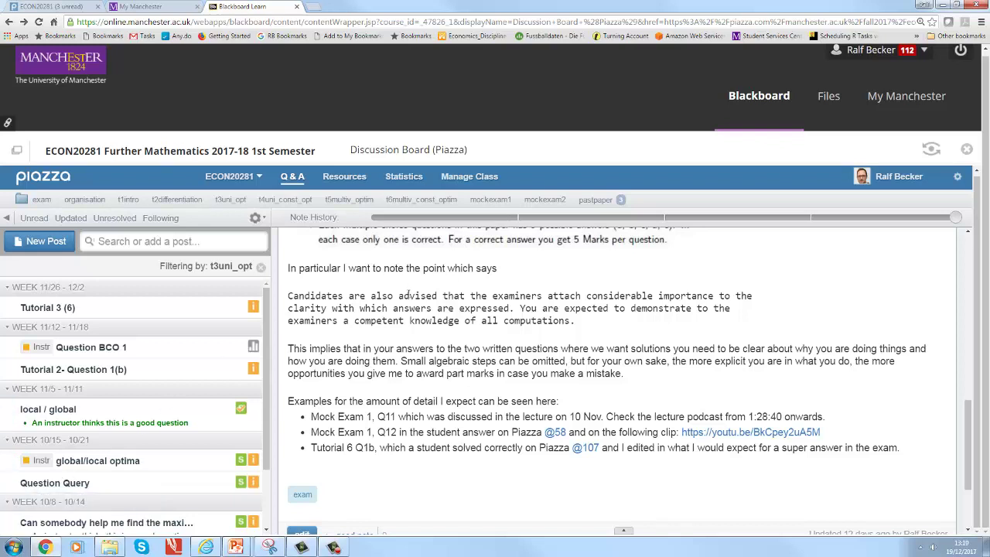